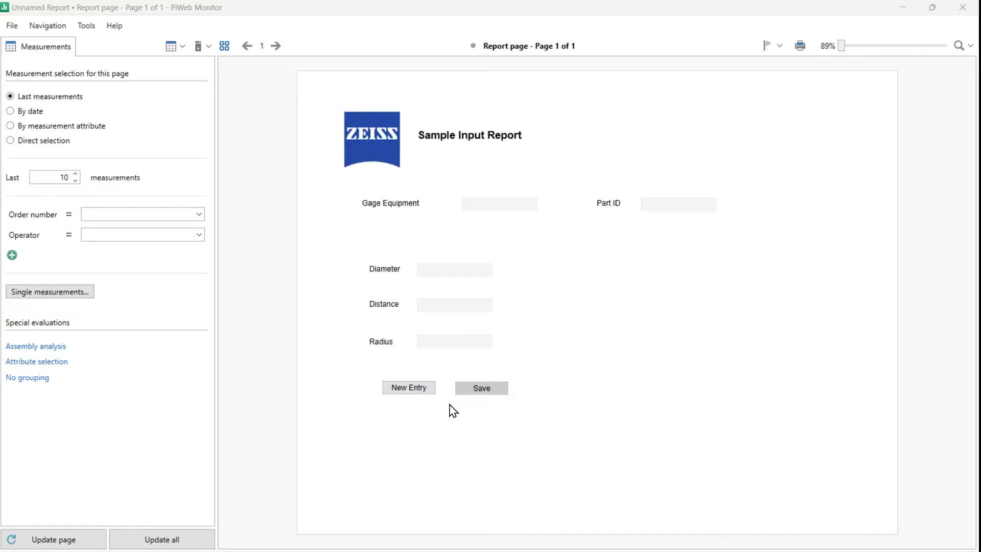
Start a new entry in the sample input report and enter 30.11 as Diameter 5's measured value in the manual data input report
{"action": "left_click", "coordinate": [412, 394]}
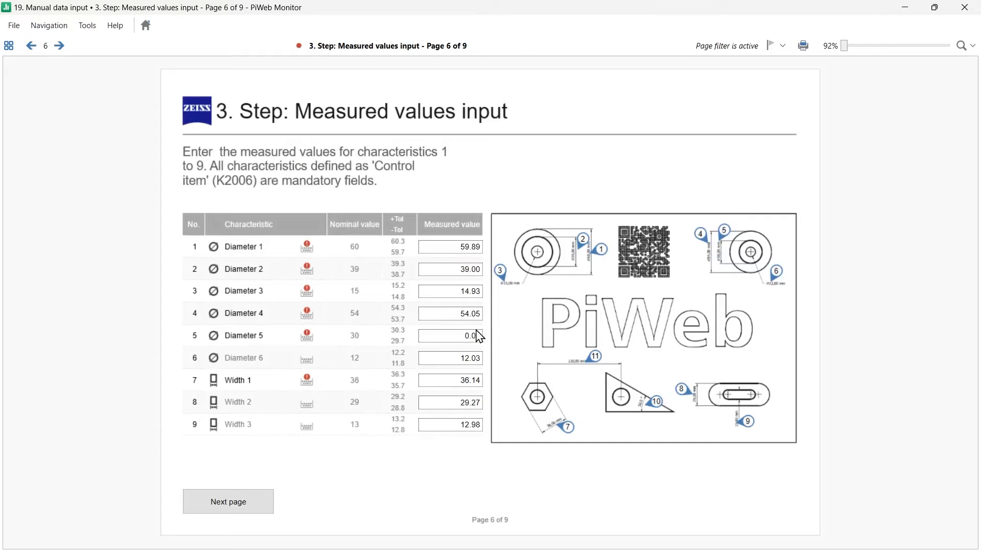
{"action": "left_click", "coordinate": [451, 336]}
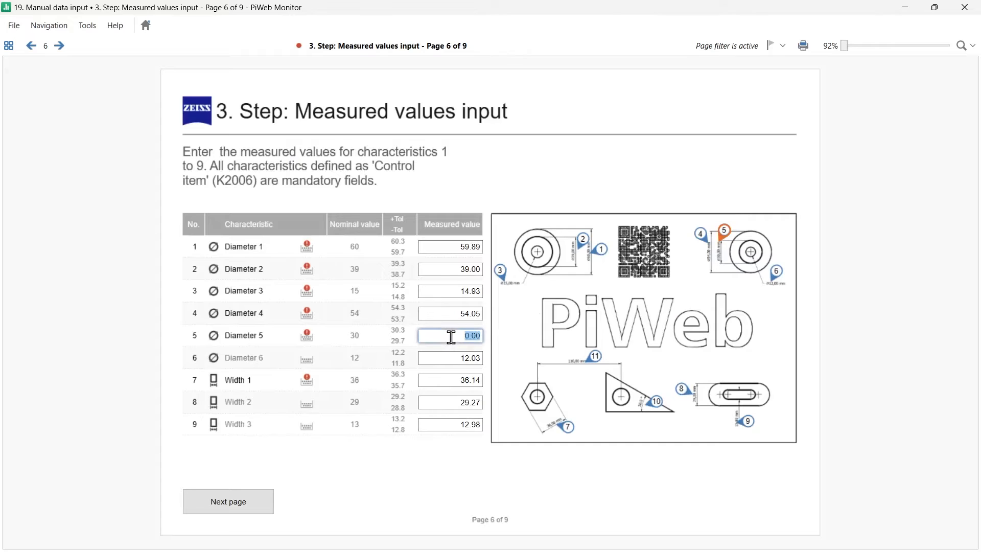
{"action": "type", "text": "30.11"}
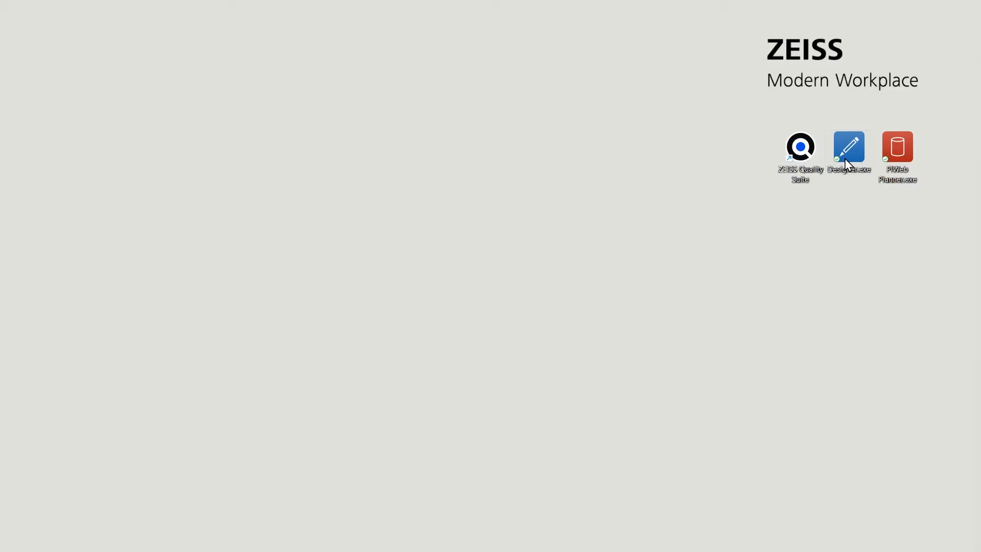
Launch PiWeb Planner from ZEISS Quality Suite and create a database file named Manual Data Entry in the Data Souce folder
{"action": "double_click", "coordinate": [805, 155]}
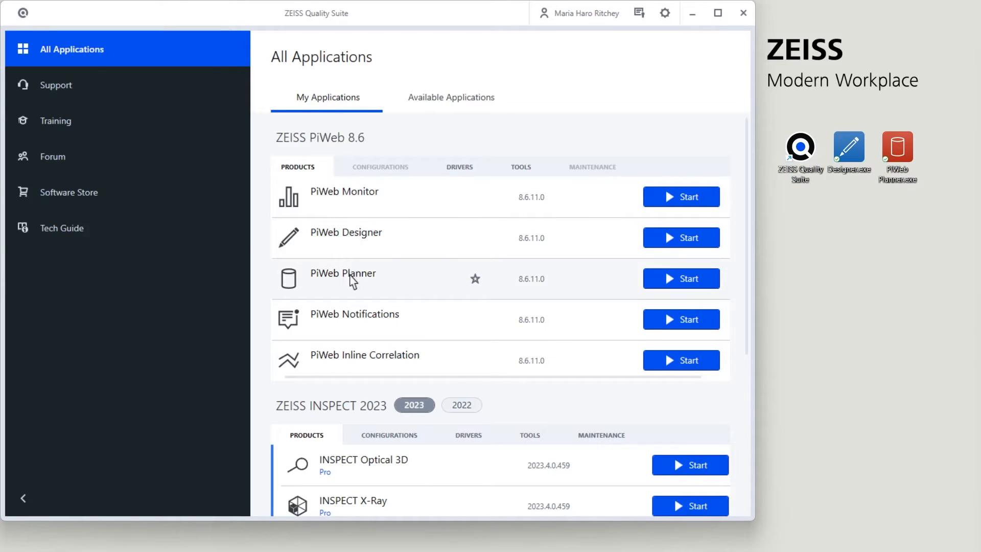
{"action": "left_click", "coordinate": [685, 280]}
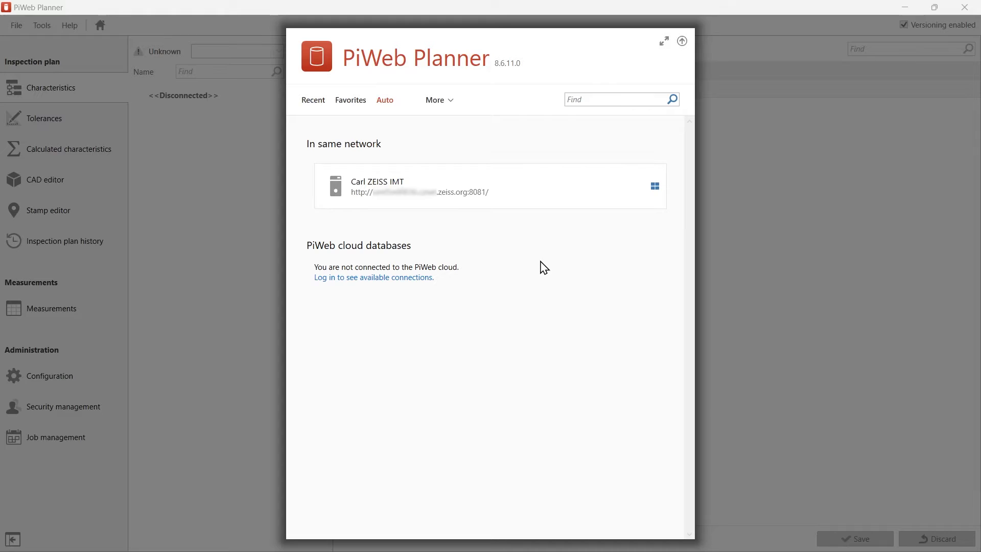
{"action": "left_click", "coordinate": [448, 102]}
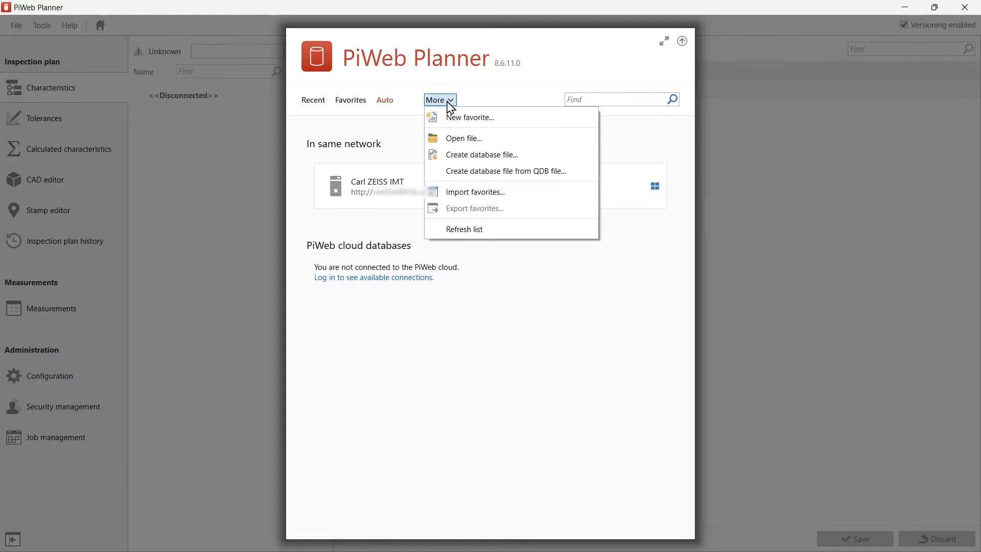
{"action": "left_click", "coordinate": [469, 155]}
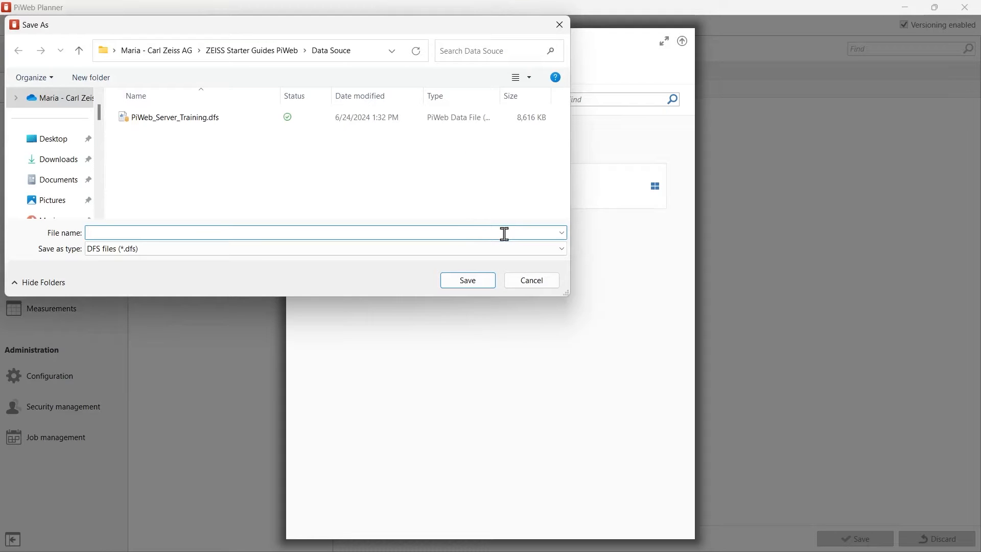
{"action": "type", "text": "Manual Data Entry"}
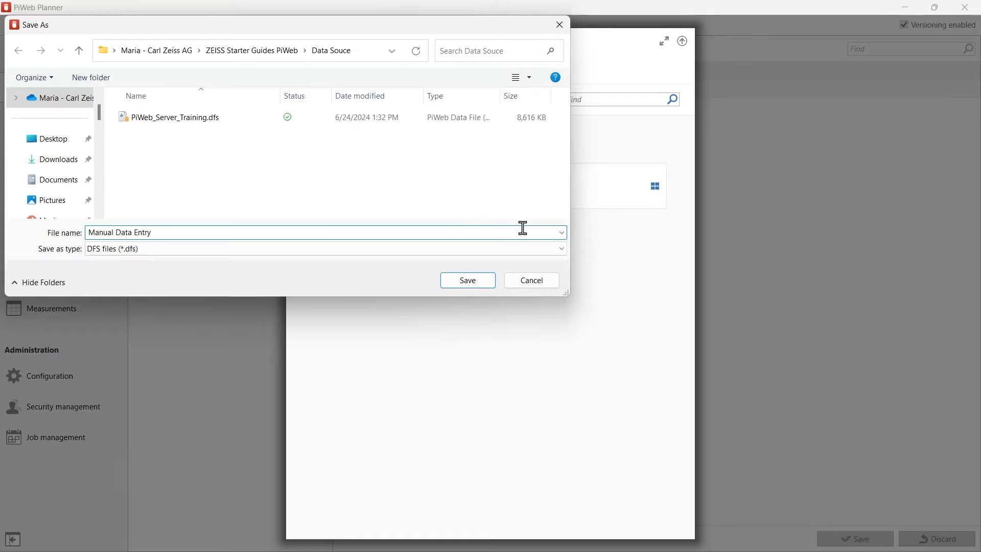
{"action": "left_click", "coordinate": [468, 281]}
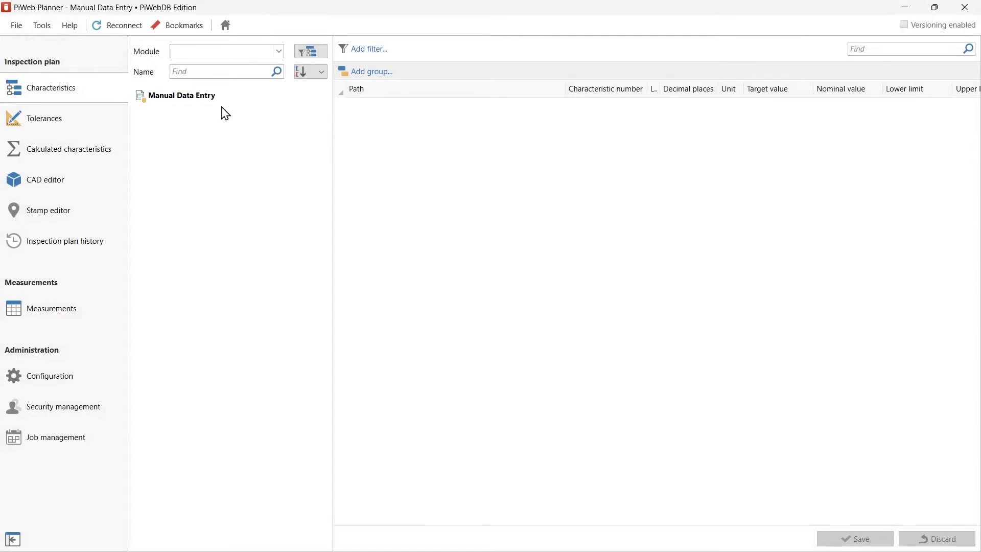
Create a new part named Test Part under the Manual Data Entry database root
{"action": "left_click", "coordinate": [199, 103]}
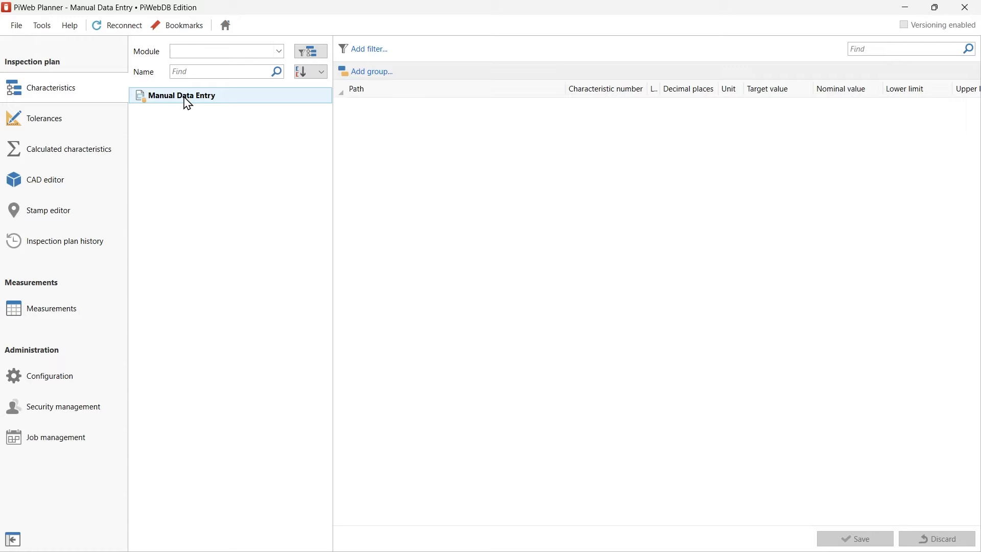
{"action": "right_click", "coordinate": [188, 104]}
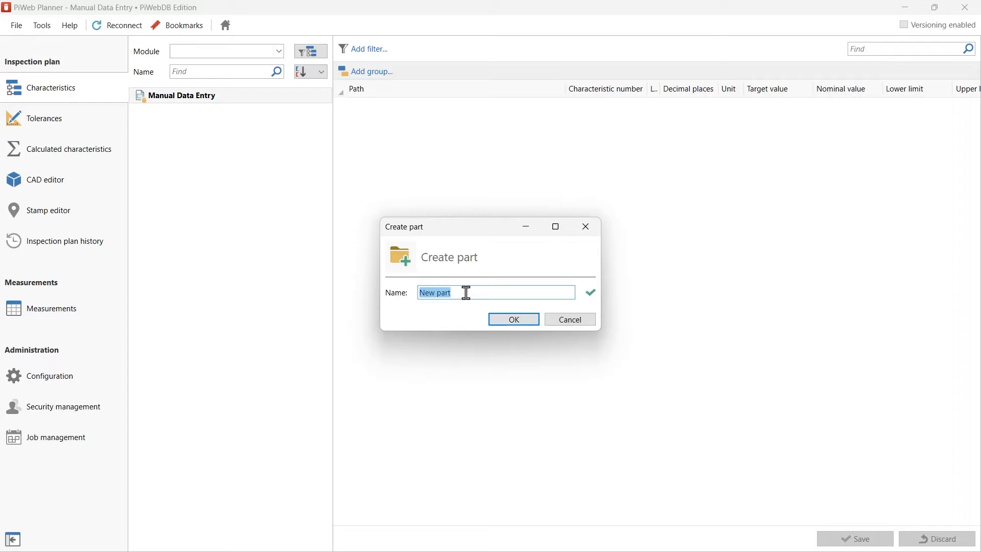
{"action": "type", "text": "Test Part"}
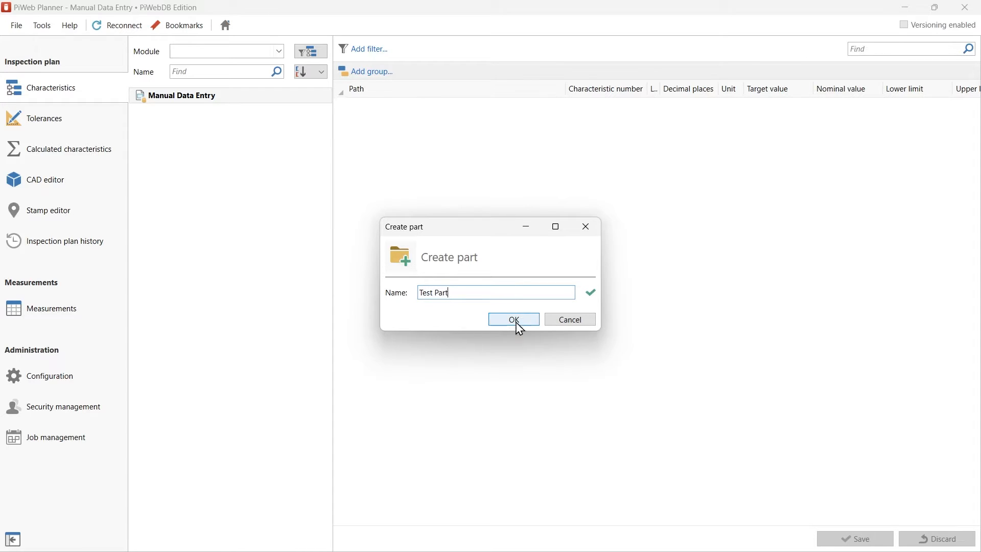
{"action": "left_click", "coordinate": [514, 320]}
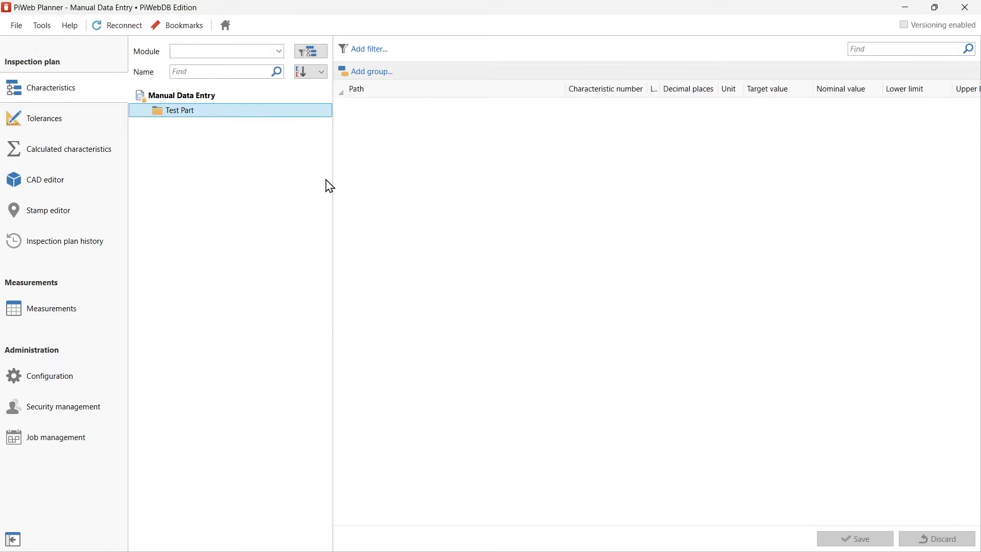
Create a new characteristic named Diameter under Test Part
{"action": "right_click", "coordinate": [186, 110]}
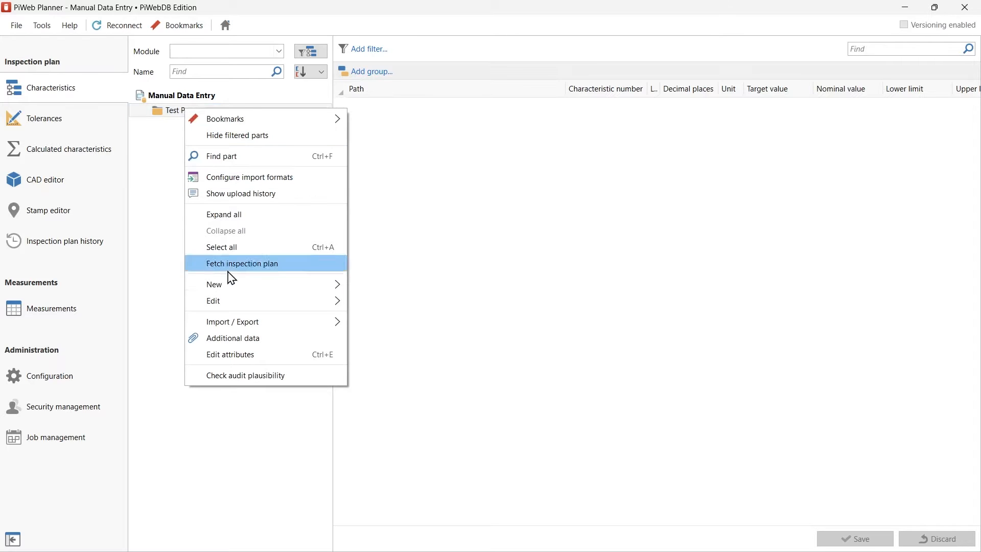
{"action": "mouse_move", "coordinate": [238, 290]}
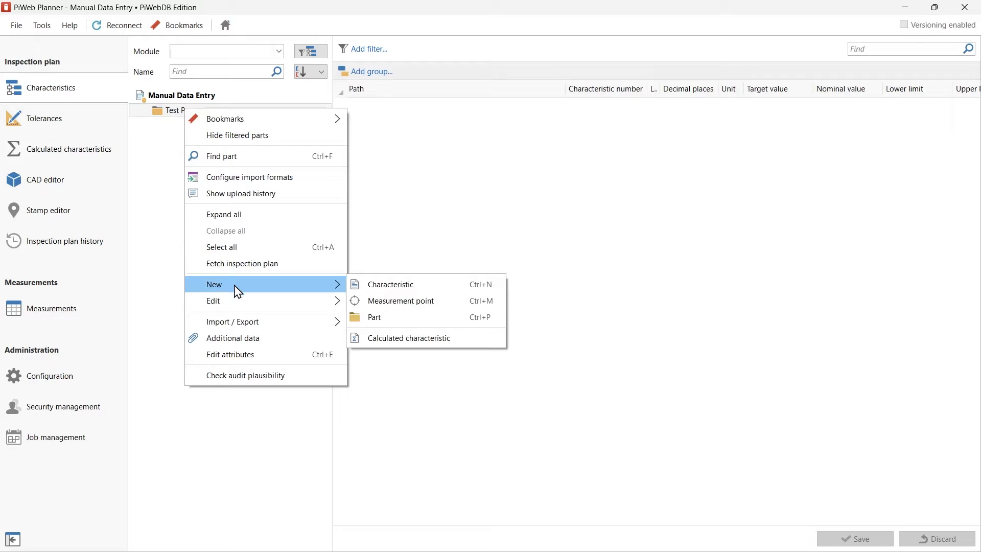
{"action": "left_click", "coordinate": [382, 294]}
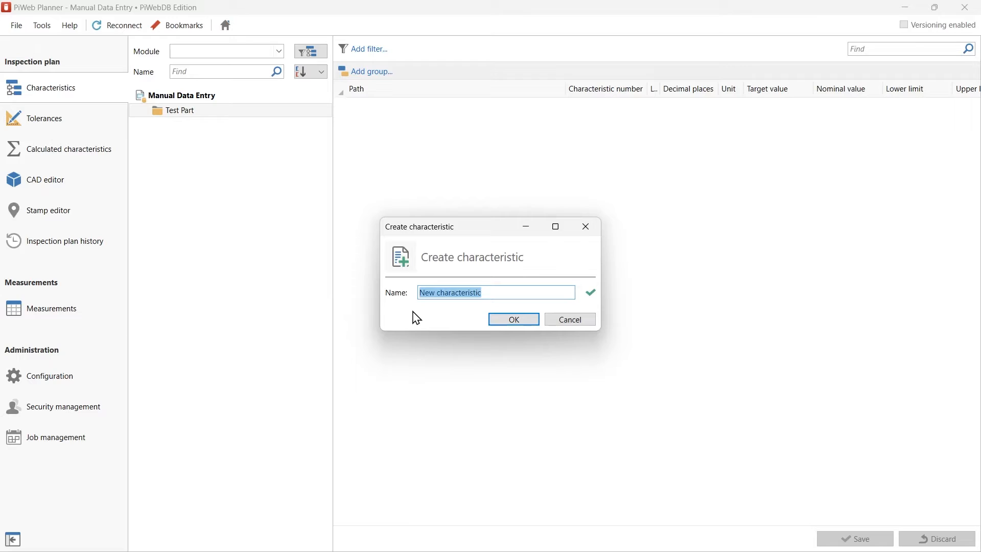
{"action": "type", "text": "D"}
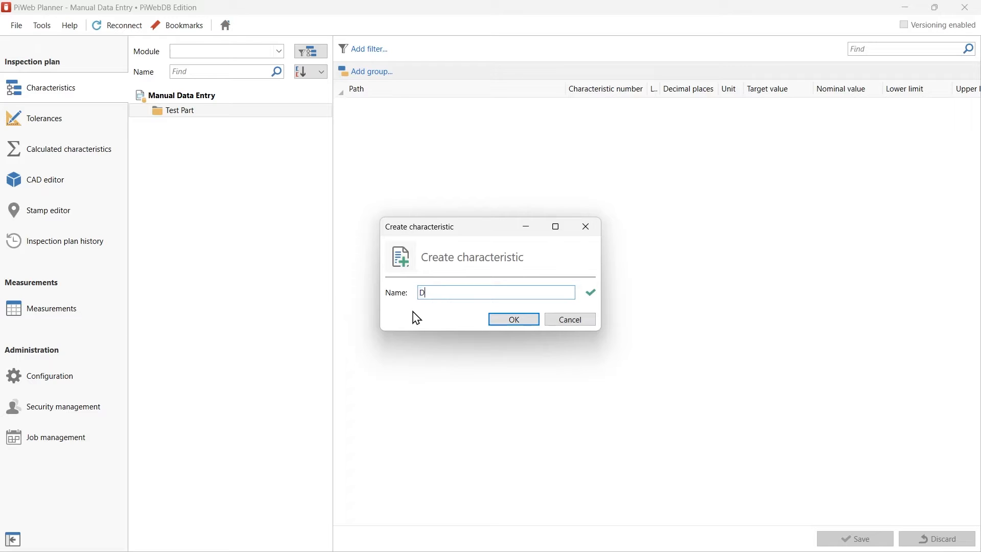
{"action": "type", "text": "iameter"}
{"action": "left_click", "coordinate": [524, 321]}
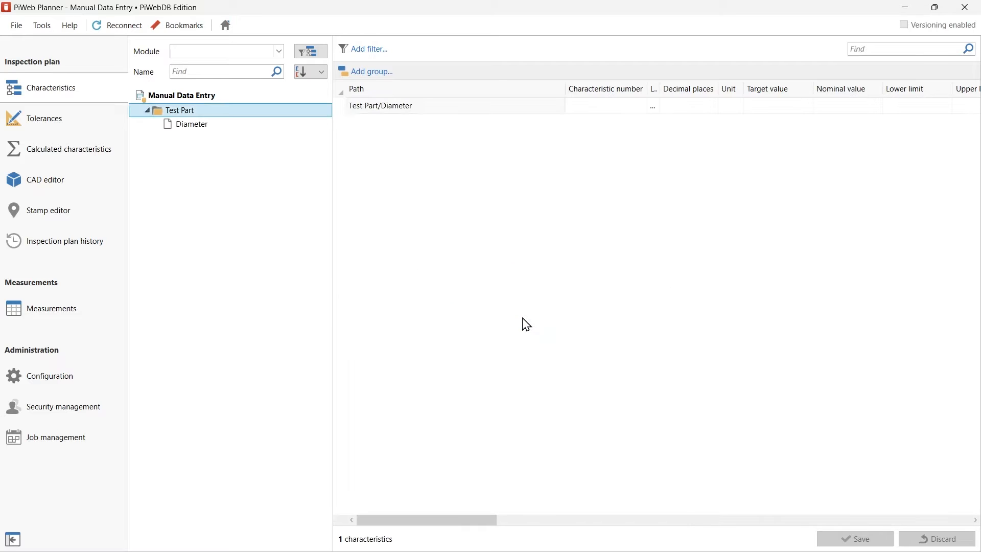
Add two more characteristics named Distance and Radius under Test Part
{"action": "key", "text": "ctrl+n"}
{"action": "type", "text": "Distance"}
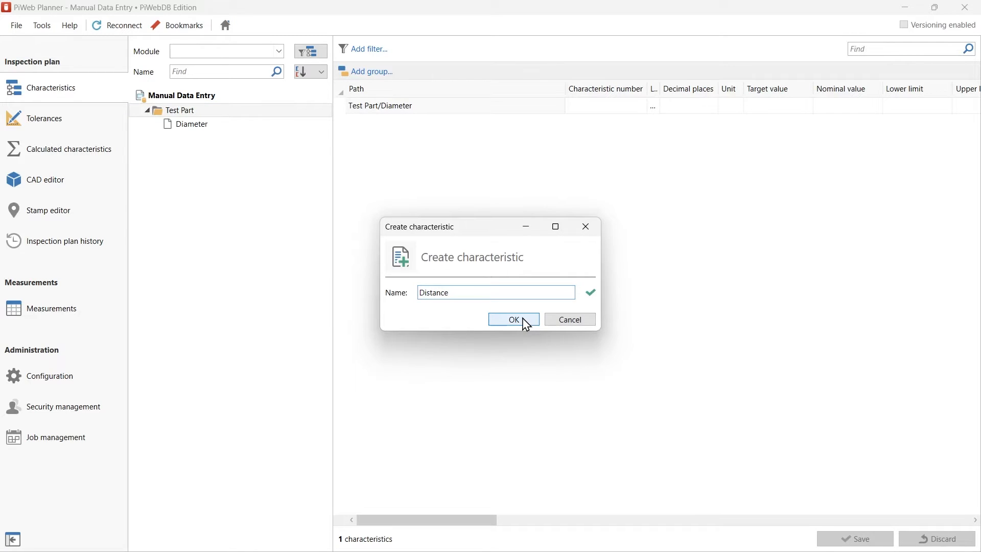
{"action": "left_click", "coordinate": [527, 324]}
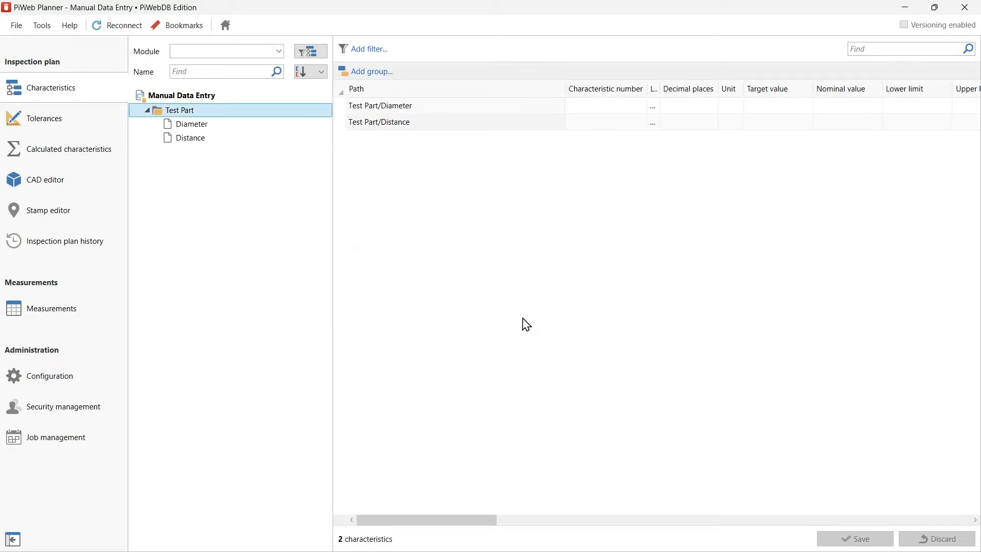
{"action": "key", "text": "ctrl+n"}
{"action": "type", "text": "Ra"}
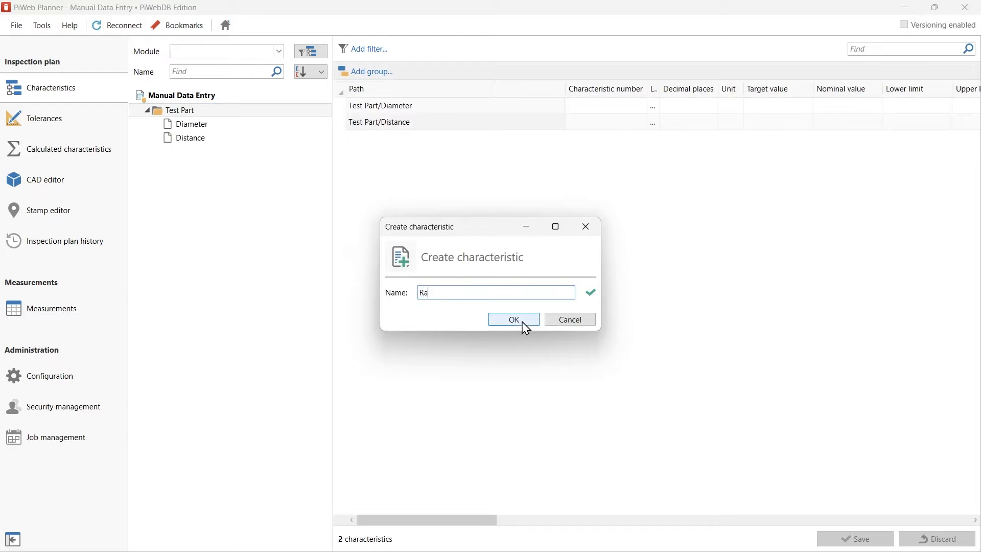
{"action": "type", "text": "dius"}
{"action": "left_click", "coordinate": [527, 328]}
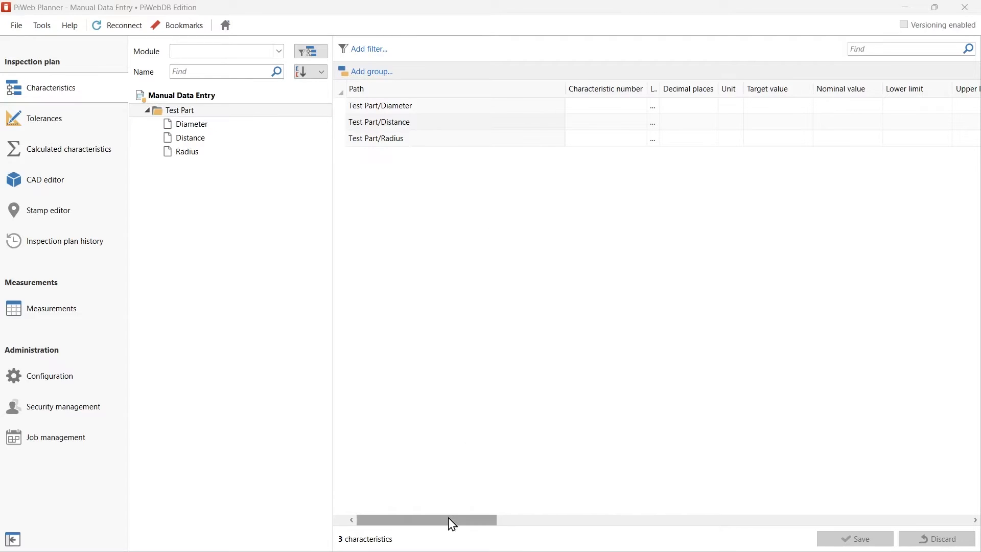
Limit the characteristics table's attribute columns to Nominal value, Lower allowance and Upper allowance
{"action": "left_click_drag", "start_coordinate": [452, 523], "coordinate": [502, 526]}
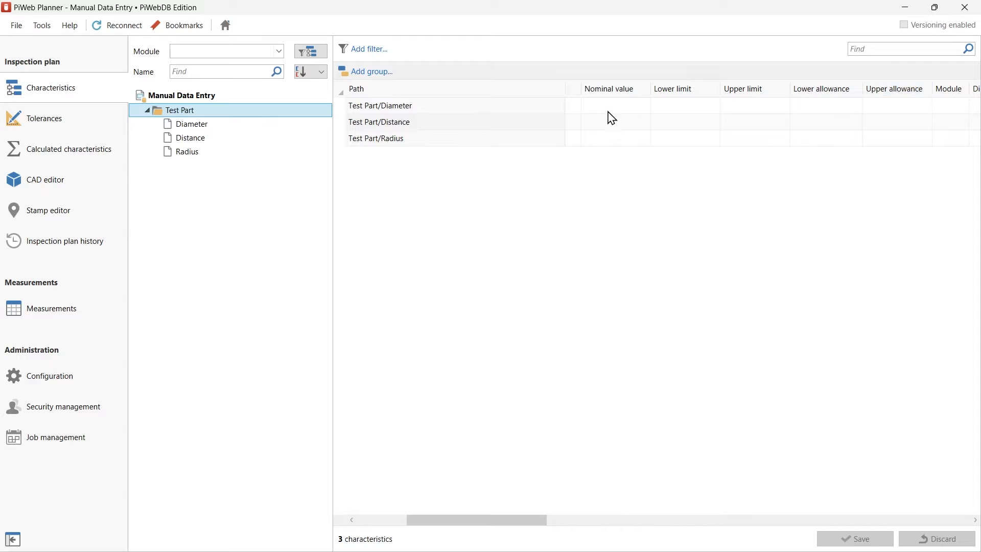
{"action": "right_click", "coordinate": [608, 96]}
{"action": "mouse_move", "coordinate": [736, 179]}
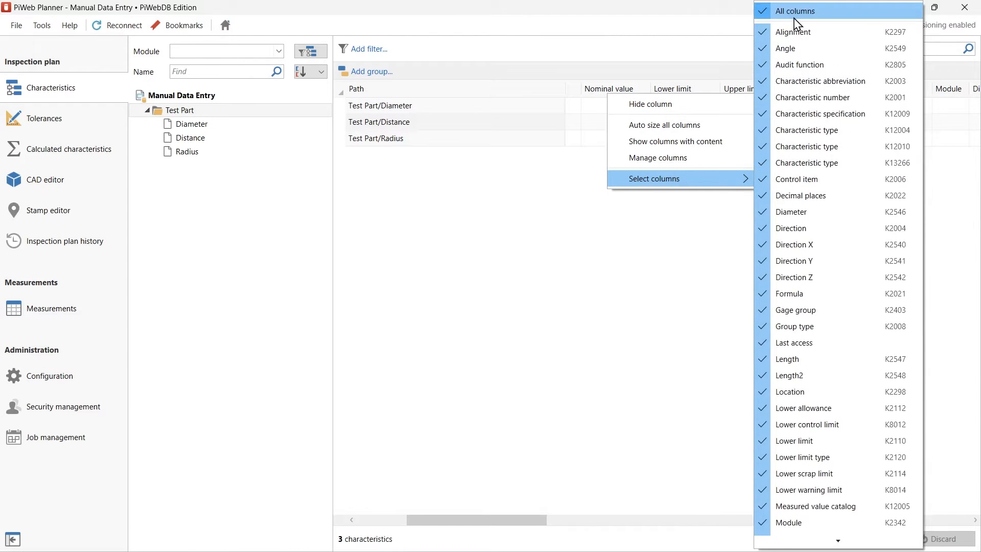
{"action": "left_click", "coordinate": [763, 12]}
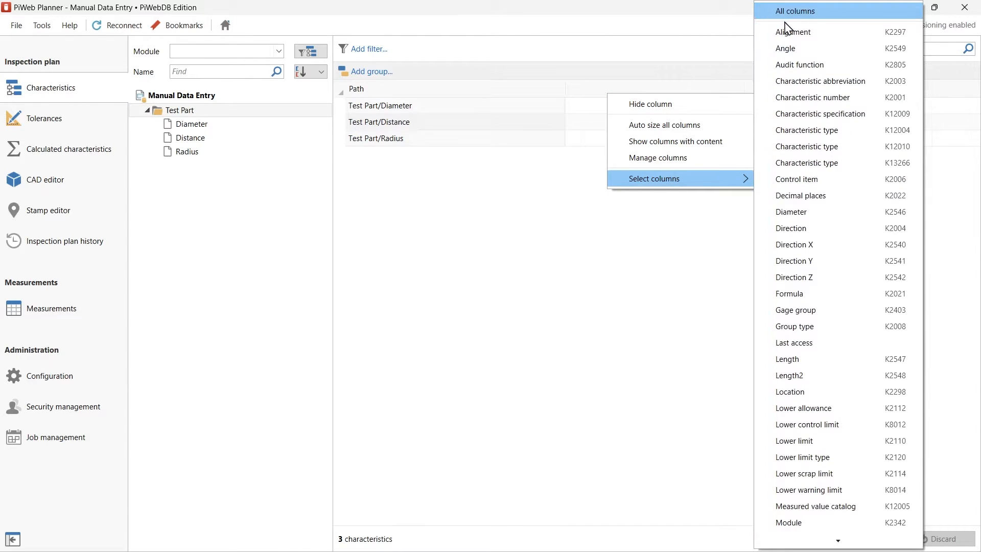
{"action": "left_click", "coordinate": [787, 407]}
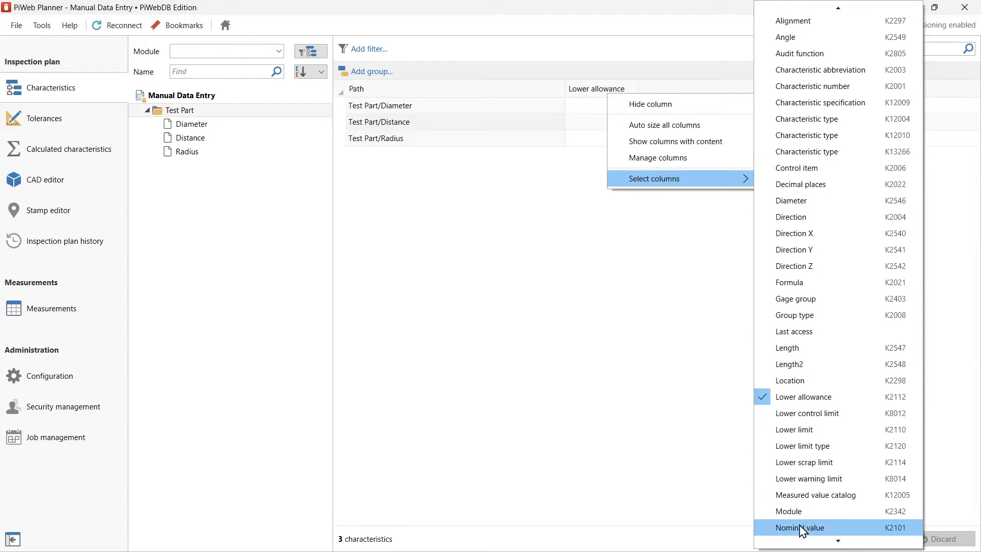
{"action": "left_click", "coordinate": [811, 530]}
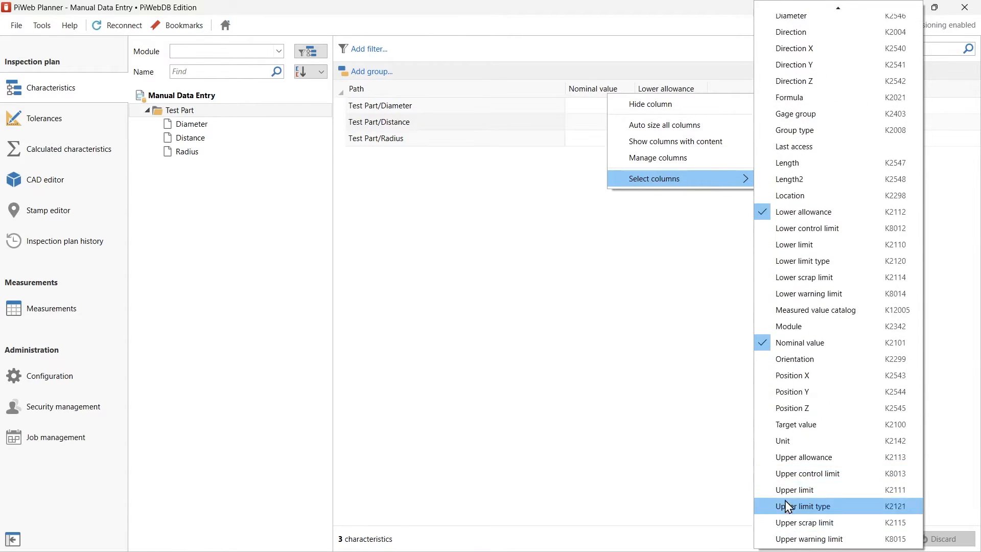
{"action": "left_click", "coordinate": [789, 457]}
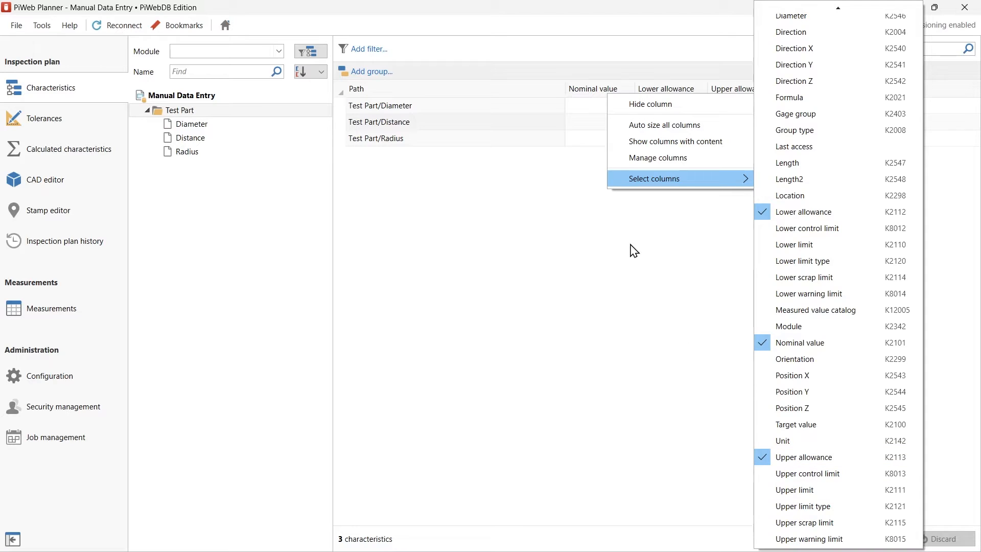
Set the nominal values to 3.25 for Diameter, 2.5 for Distance and 0.1 for Radius
{"action": "left_click", "coordinate": [585, 107]}
{"action": "type", "text": "3.25"}
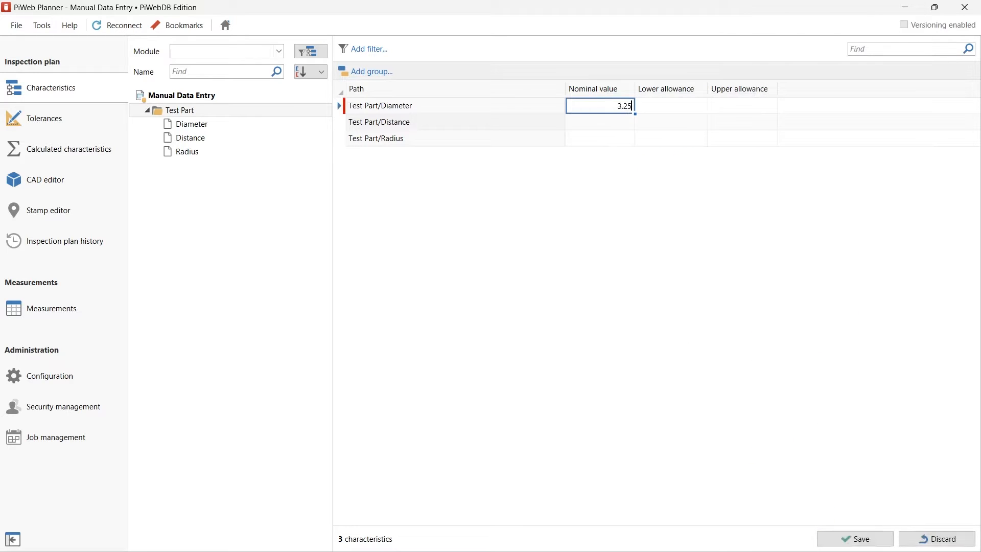
{"action": "left_click", "coordinate": [596, 121]}
{"action": "type", "text": "2.5"}
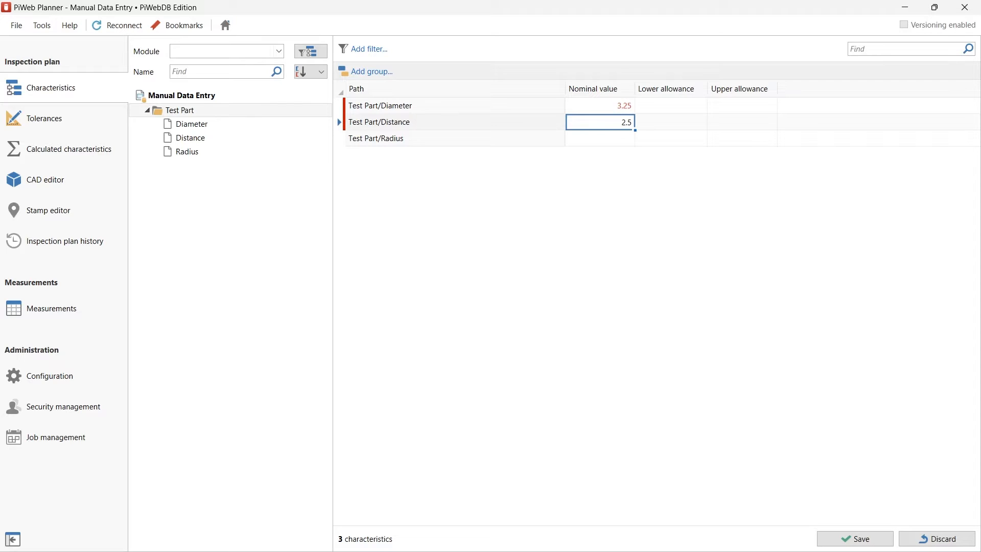
{"action": "left_click", "coordinate": [602, 138]}
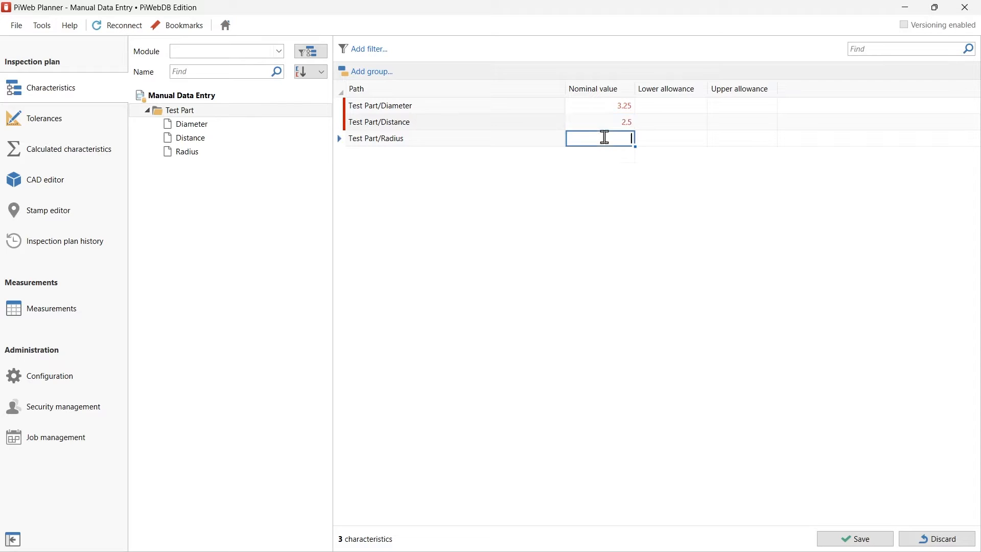
{"action": "type", "text": "0.1"}
Set the lower allowance to -0.01 and the upper allowance to 0.01 for all three characteristics, and save the changes
{"action": "left_click", "coordinate": [691, 110]}
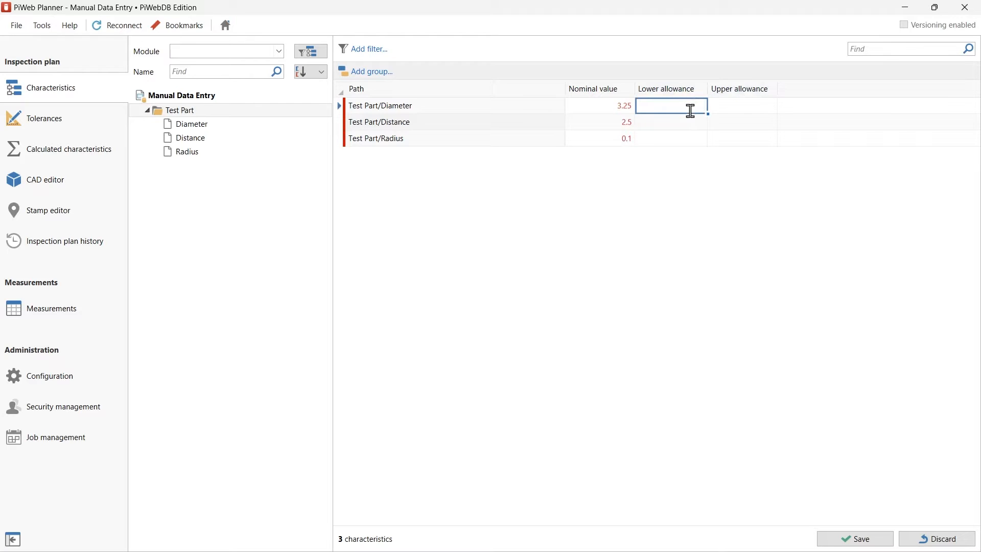
{"action": "type", "text": "-0.01"}
{"action": "left_click_drag", "start_coordinate": [708, 113], "coordinate": [715, 141]}
{"action": "left_click", "coordinate": [729, 108]}
{"action": "type", "text": "0.01"}
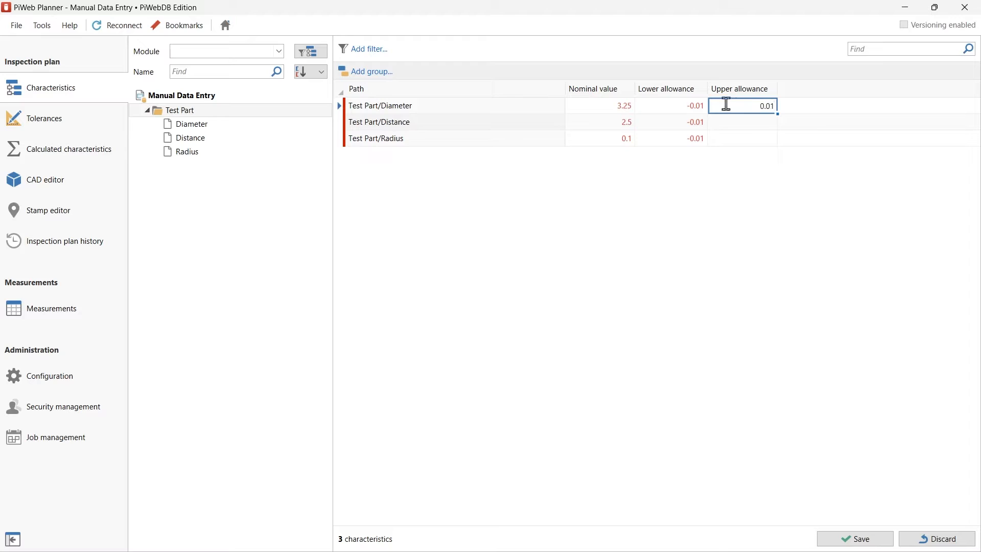
{"action": "left_click_drag", "start_coordinate": [778, 114], "coordinate": [778, 148]}
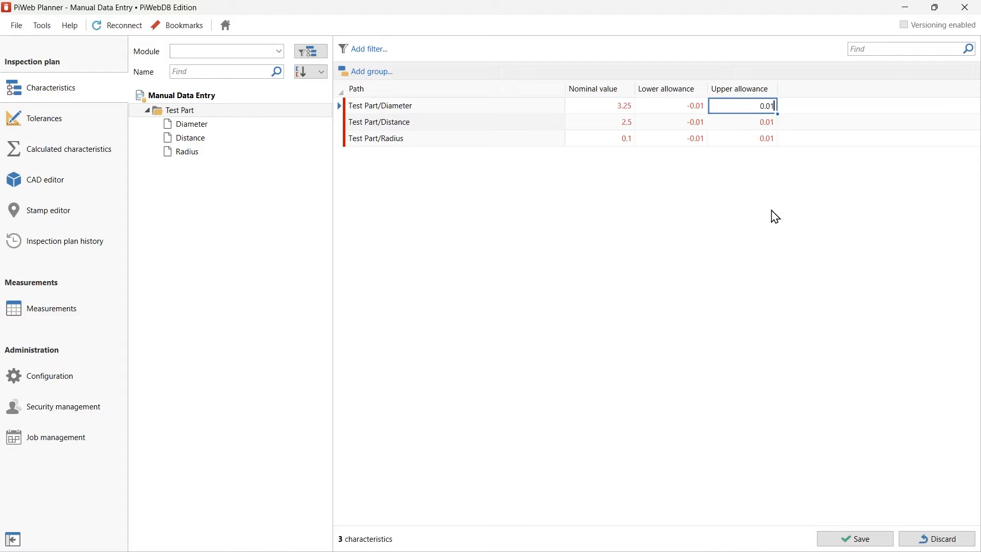
{"action": "left_click", "coordinate": [858, 545]}
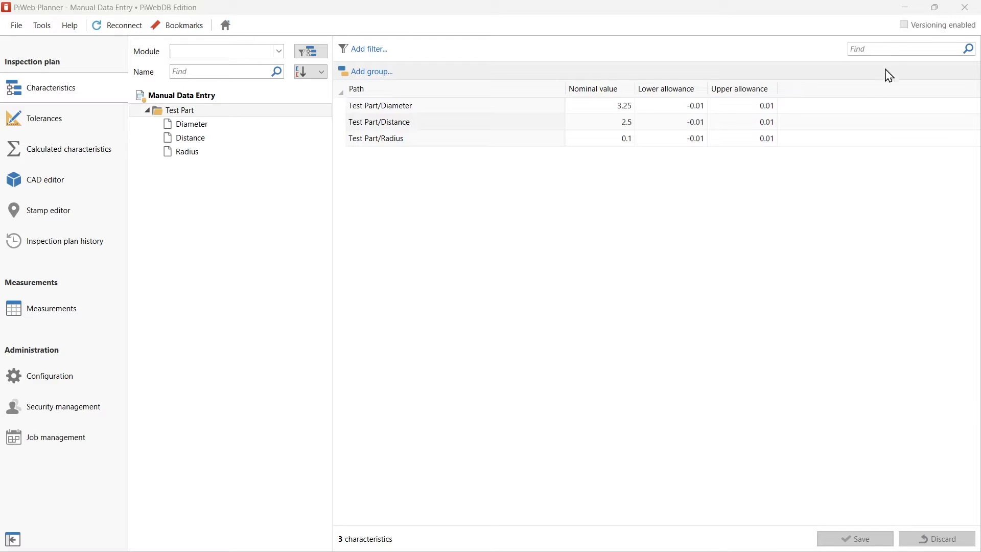
Switch to PiWeb Designer, create a new report and connect it to the Manual Data Entry database
{"action": "left_click", "coordinate": [909, 8]}
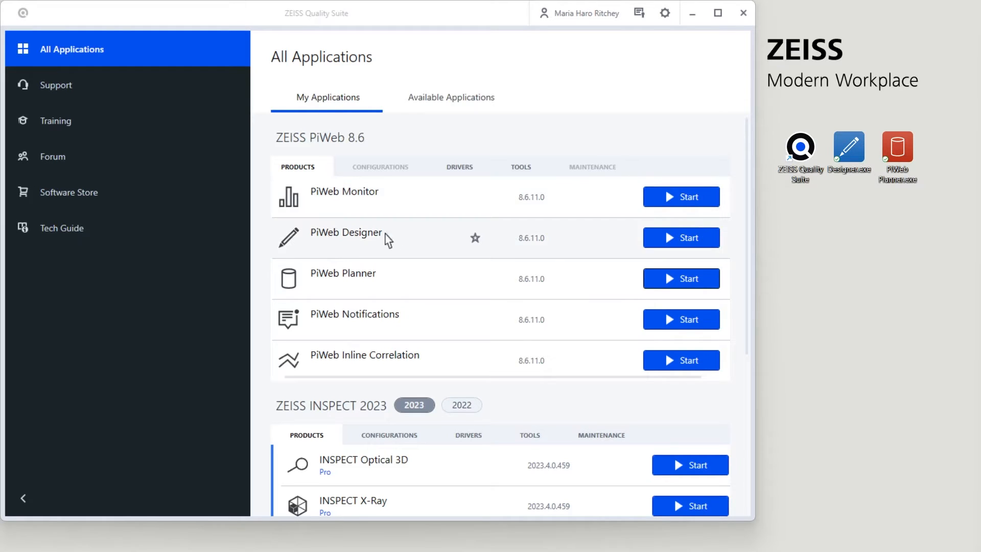
{"action": "left_click", "coordinate": [675, 238]}
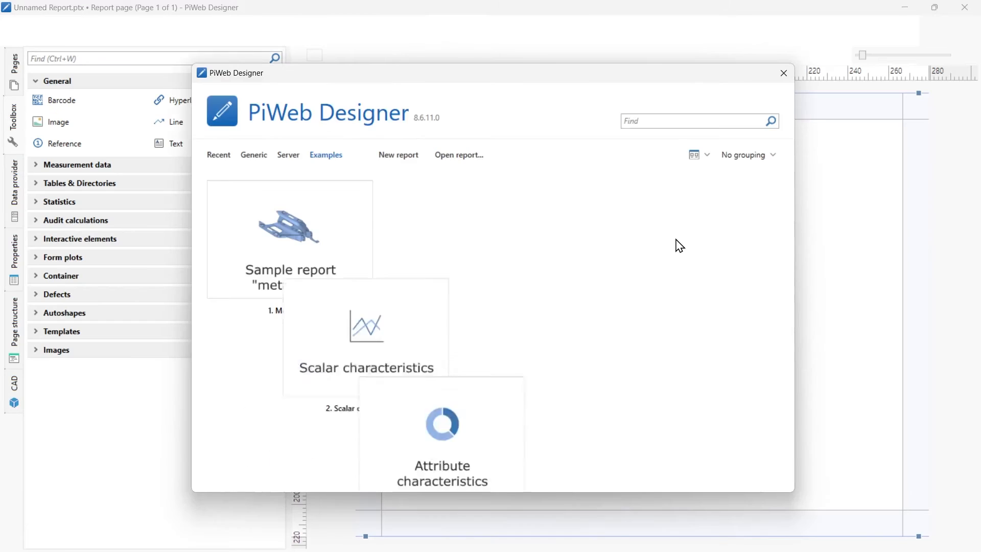
{"action": "left_click", "coordinate": [399, 156]}
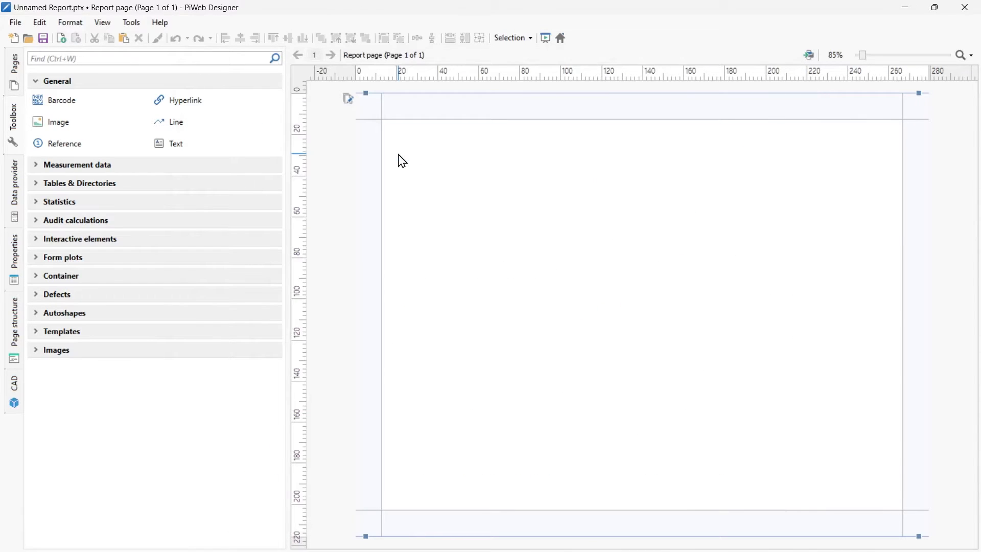
{"action": "left_click", "coordinate": [17, 190]}
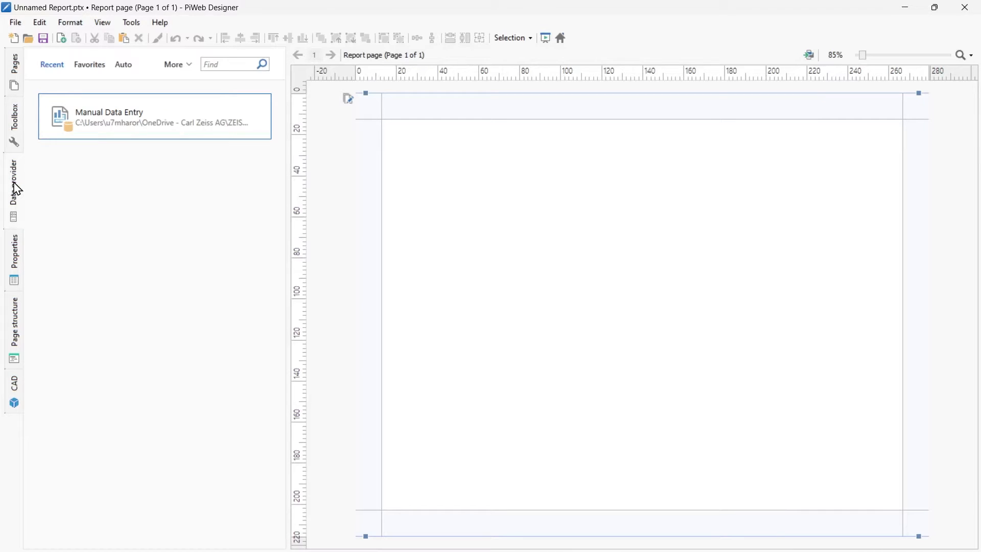
{"action": "left_click", "coordinate": [150, 116]}
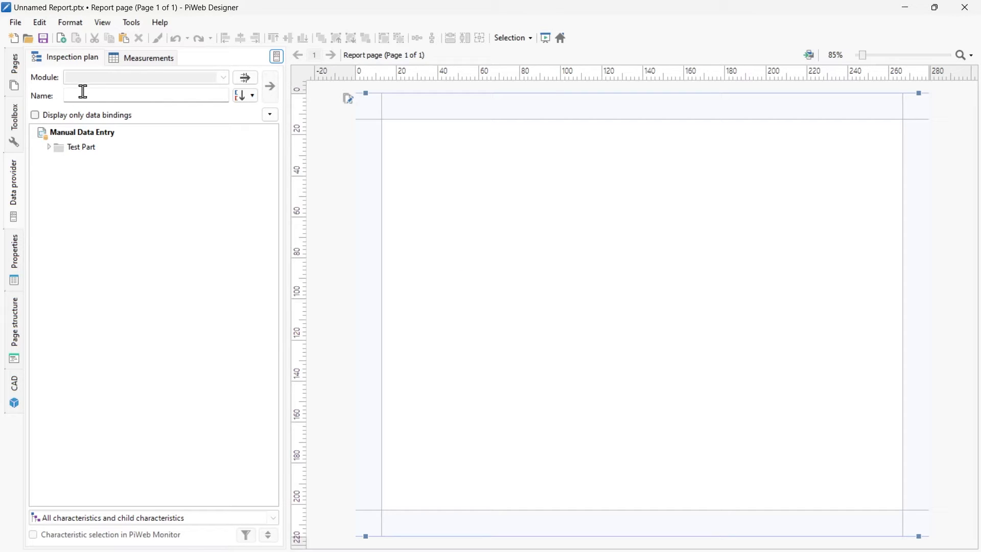
Insert the image ZEISS logo.png on the Master page, shrink it and place it in the page's upper-left corner
{"action": "left_click", "coordinate": [17, 78]}
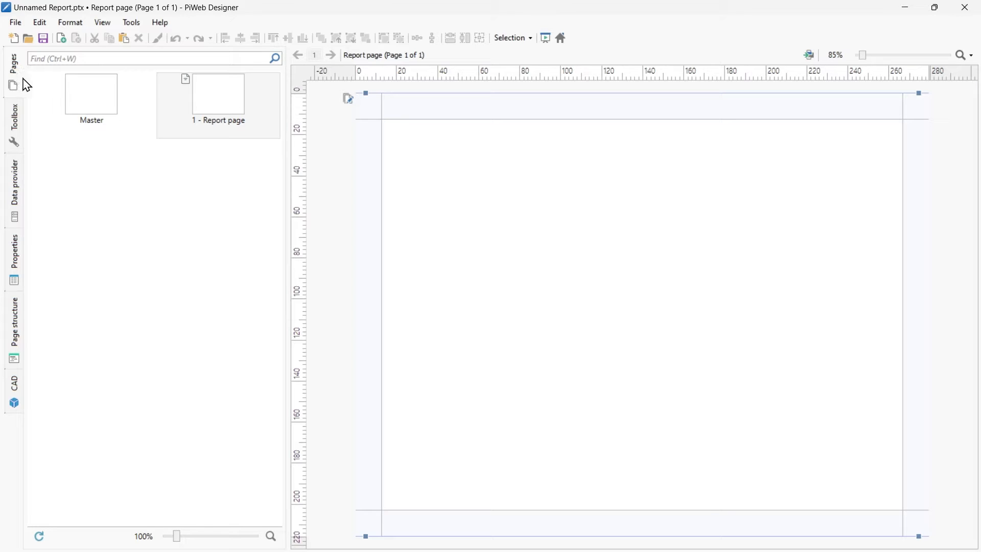
{"action": "left_click", "coordinate": [83, 100]}
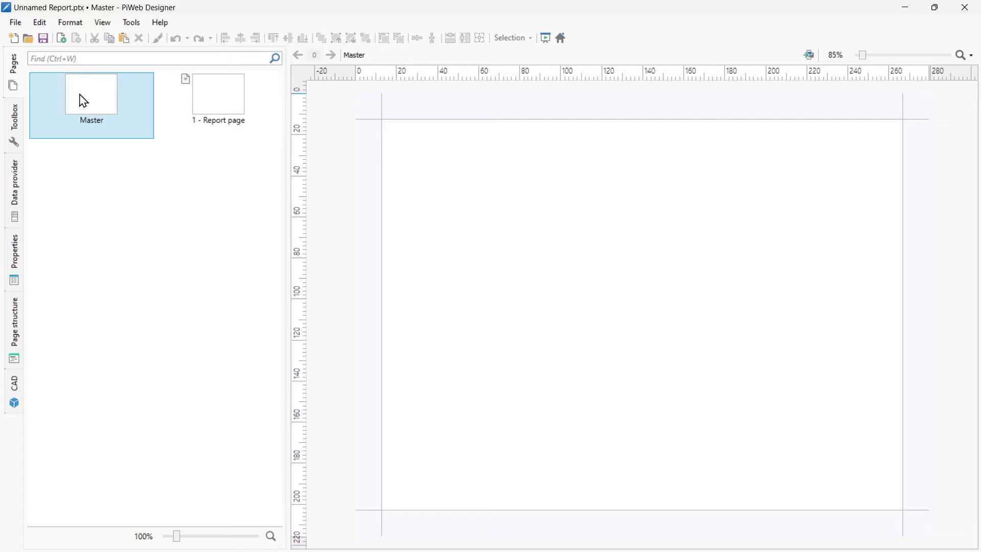
{"action": "mouse_move", "coordinate": [848, 550]}
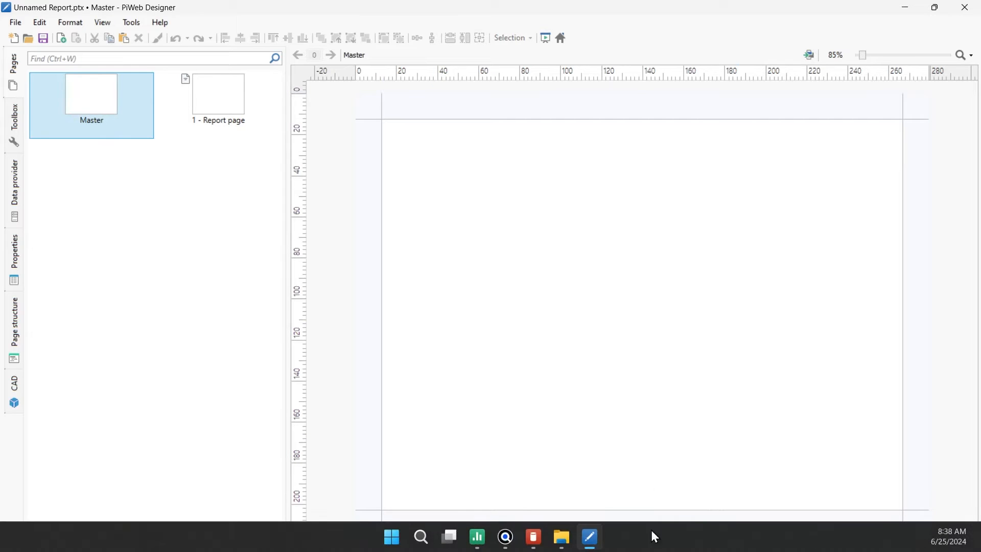
{"action": "left_click", "coordinate": [562, 537]}
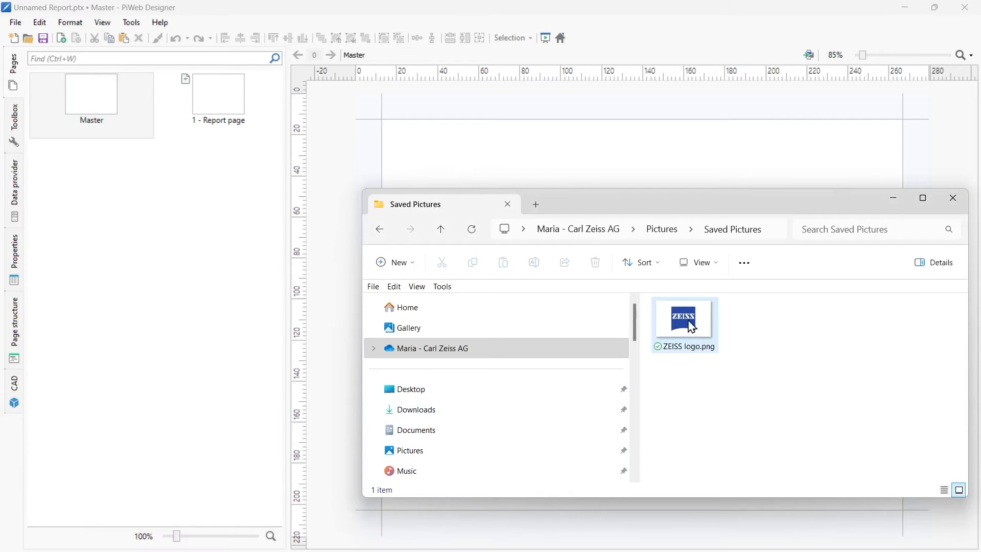
{"action": "left_click_drag", "start_coordinate": [692, 328], "coordinate": [406, 158]}
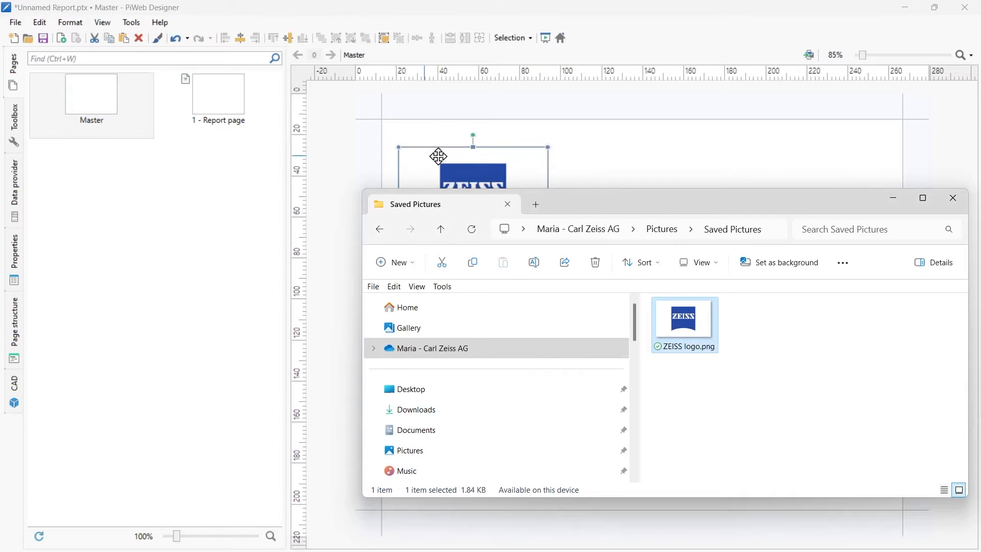
{"action": "left_click_drag", "start_coordinate": [473, 170], "coordinate": [433, 142]}
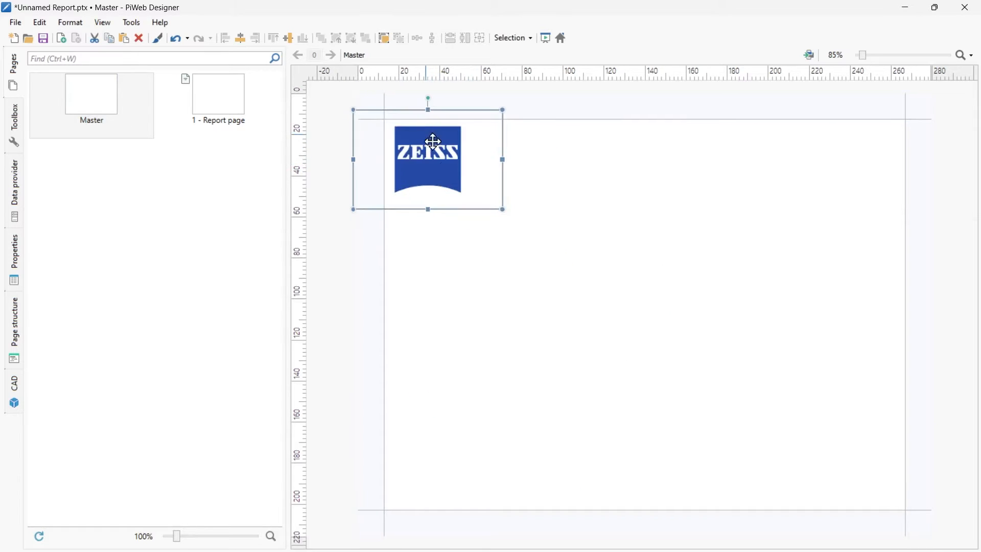
{"action": "left_click_drag", "start_coordinate": [503, 211], "coordinate": [475, 190]}
{"action": "left_click_drag", "start_coordinate": [436, 164], "coordinate": [449, 168]}
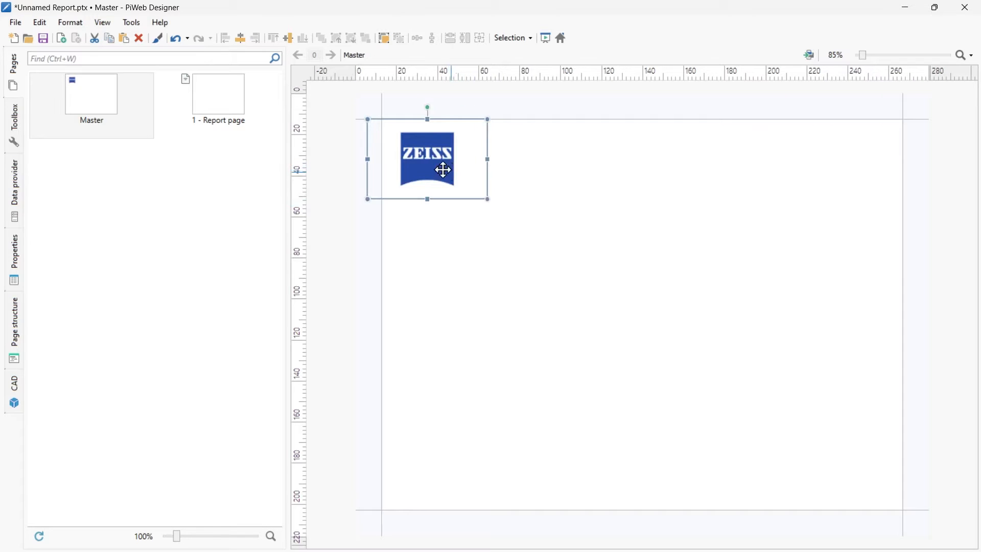
Add a text element reading "Sample Input Report" to the right of the logo on the Master page
{"action": "left_click", "coordinate": [15, 125]}
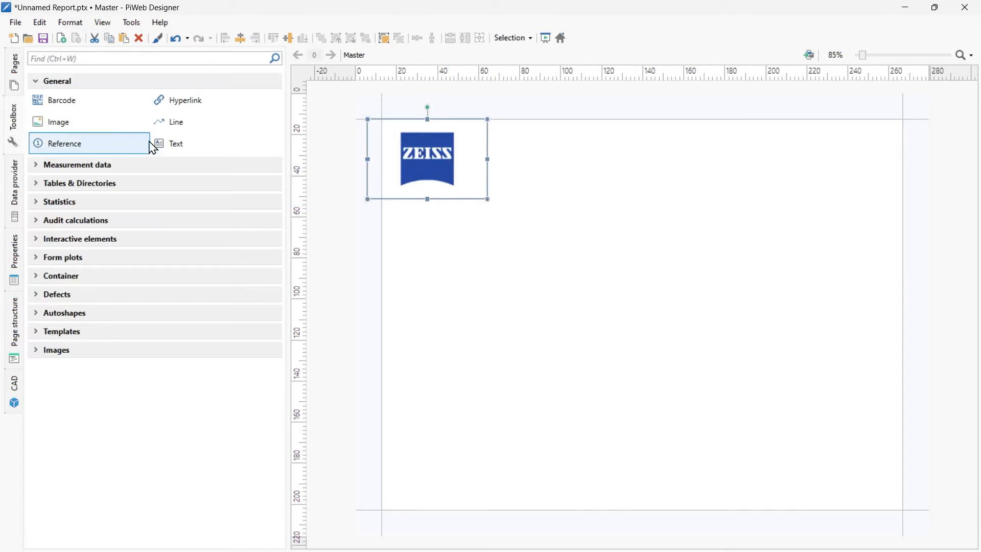
{"action": "left_click", "coordinate": [182, 153]}
{"action": "left_click", "coordinate": [518, 147]}
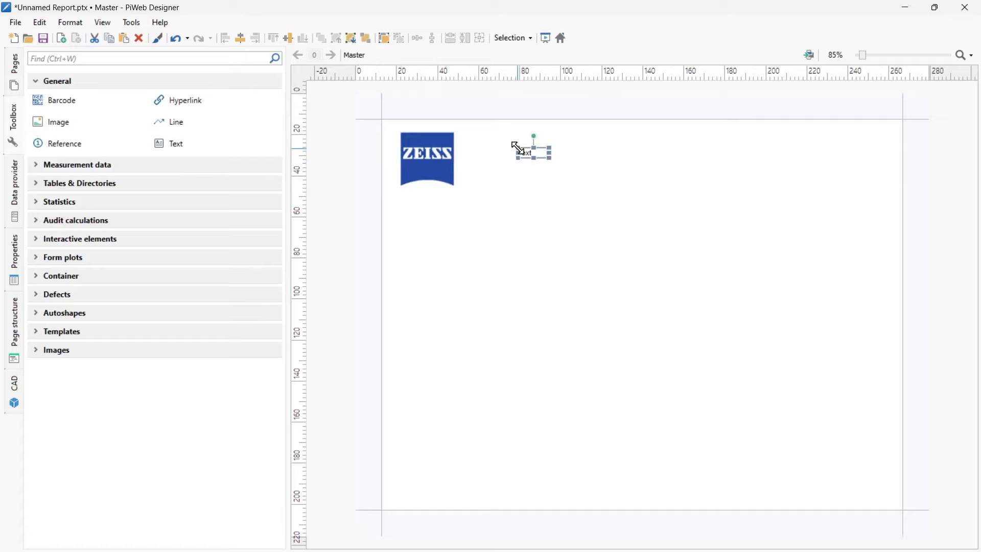
{"action": "double_click", "coordinate": [538, 155]}
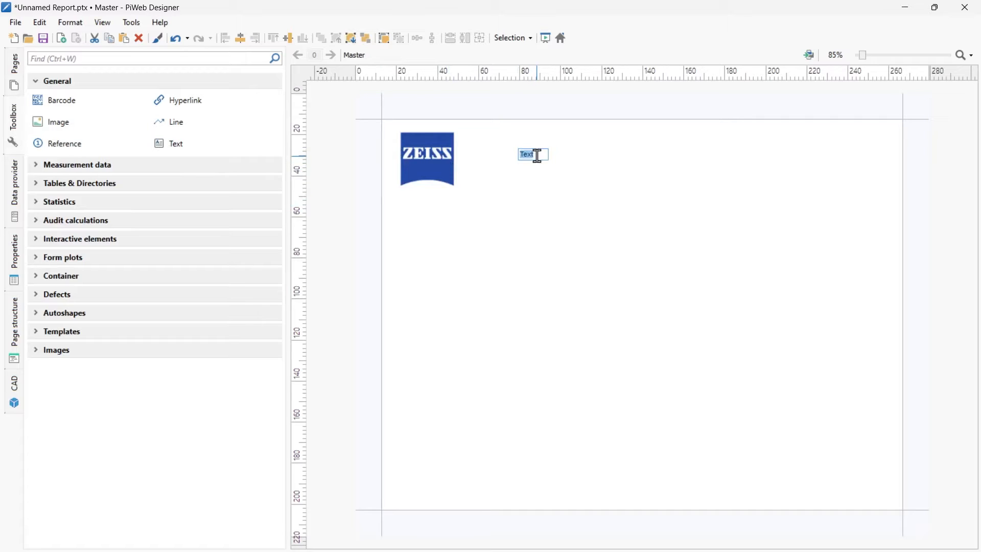
{"action": "type", "text": "Sample Input Report"}
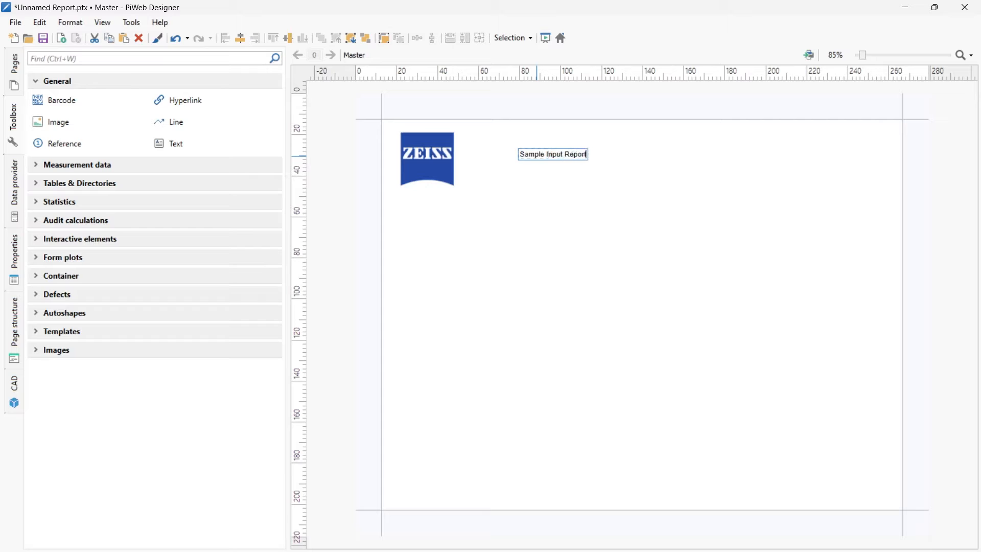
Format the report title as bold 14 pt with element size adjustments and move it closer to the logo
{"action": "left_click", "coordinate": [21, 257]}
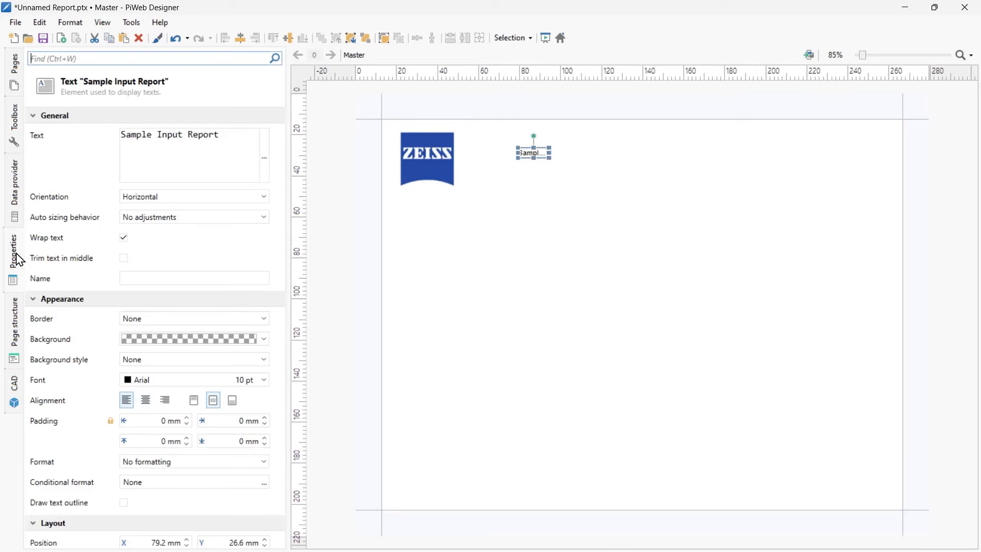
{"action": "double_click", "coordinate": [239, 380]}
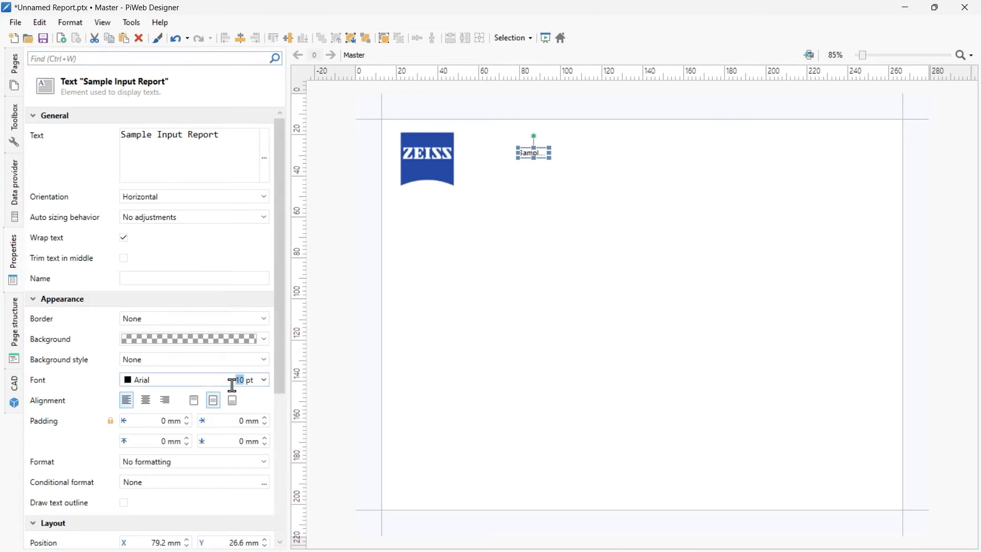
{"action": "type", "text": "14"}
{"action": "left_click", "coordinate": [216, 218]}
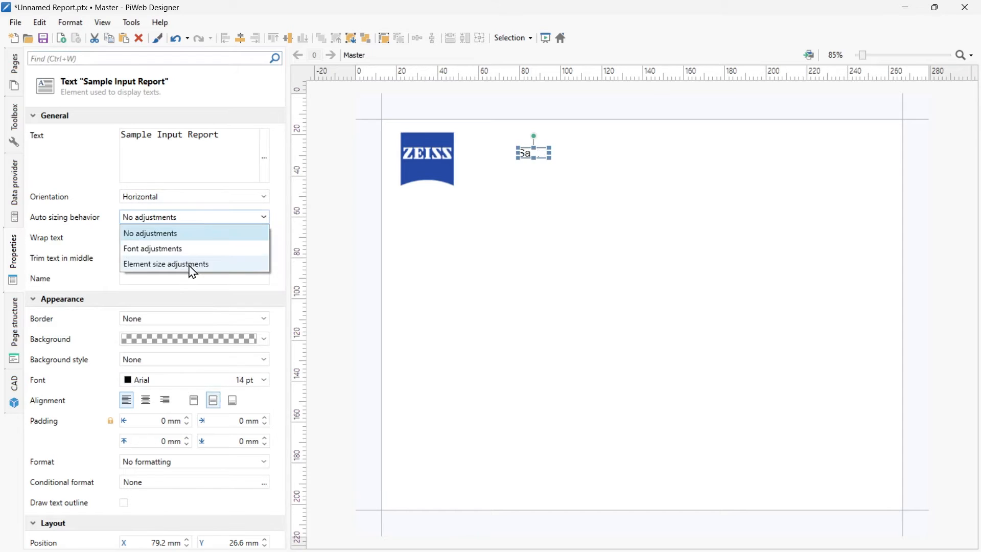
{"action": "left_click", "coordinate": [193, 272]}
{"action": "left_click", "coordinate": [264, 420]}
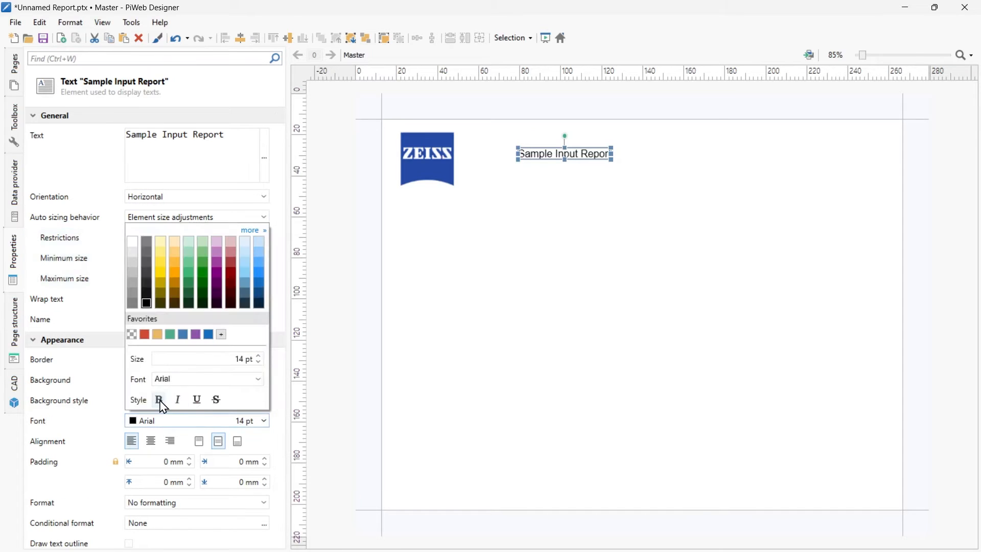
{"action": "left_click", "coordinate": [159, 399]}
{"action": "left_click", "coordinate": [553, 156]}
{"action": "left_click_drag", "start_coordinate": [553, 156], "coordinate": [506, 158]}
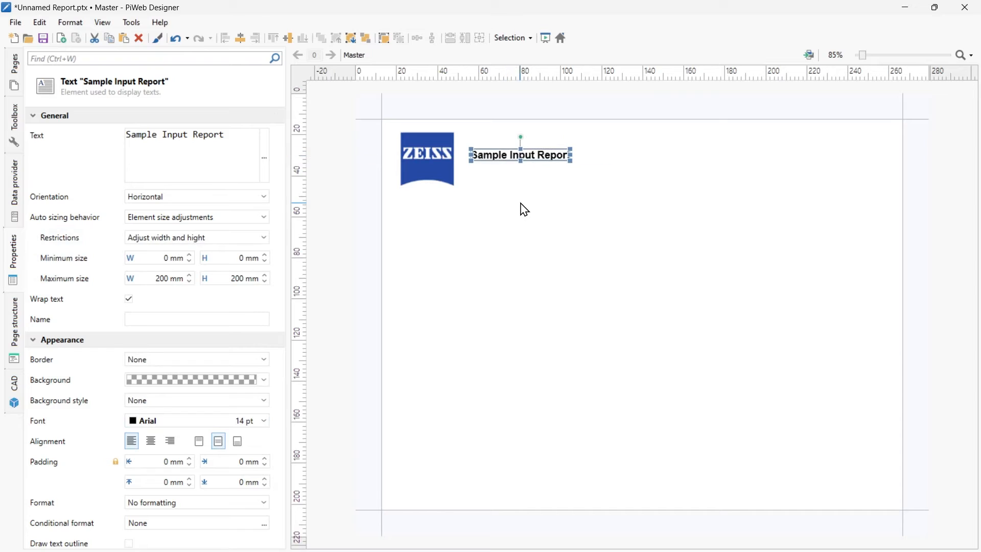
{"action": "left_click", "coordinate": [512, 188]}
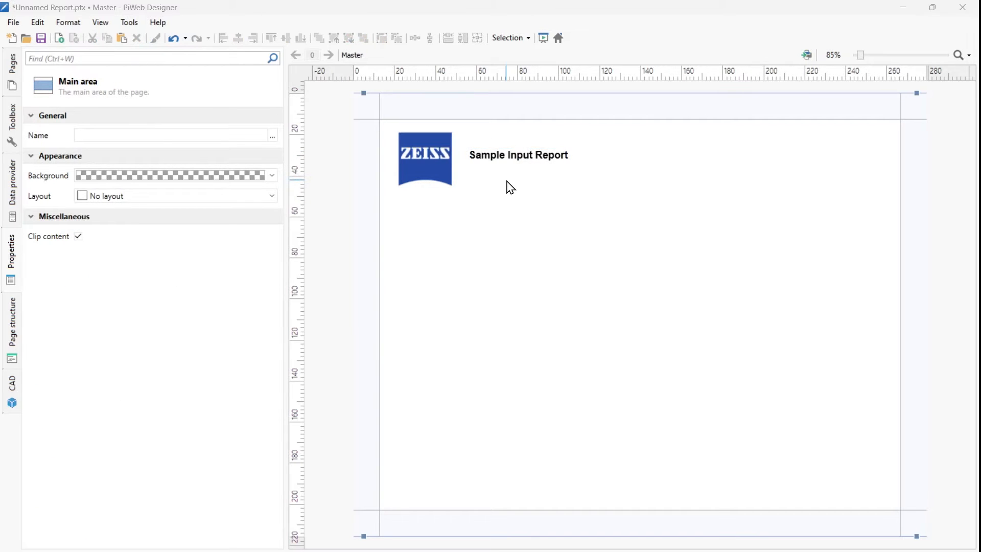
Place a text input field on the report page just below the title
{"action": "left_click", "coordinate": [15, 71]}
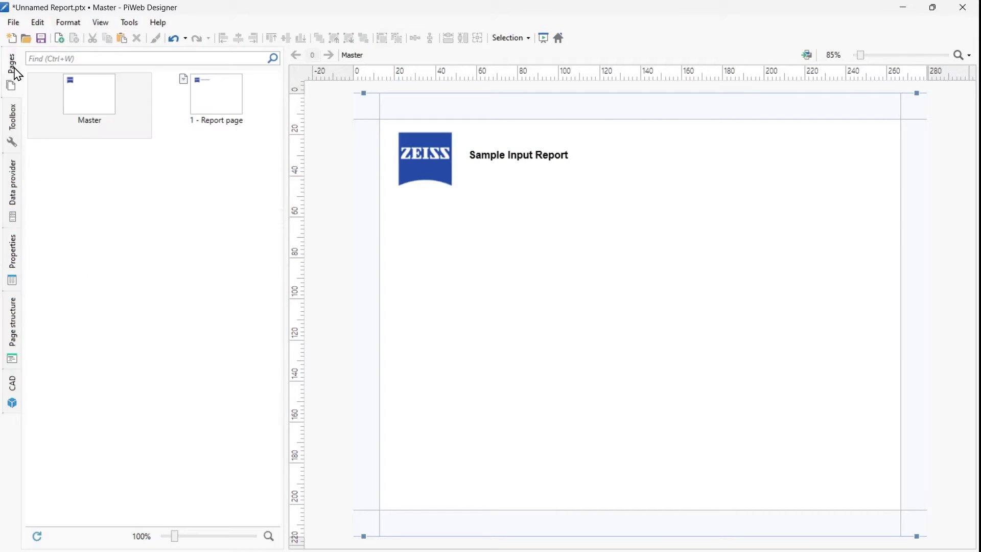
{"action": "left_click", "coordinate": [223, 106]}
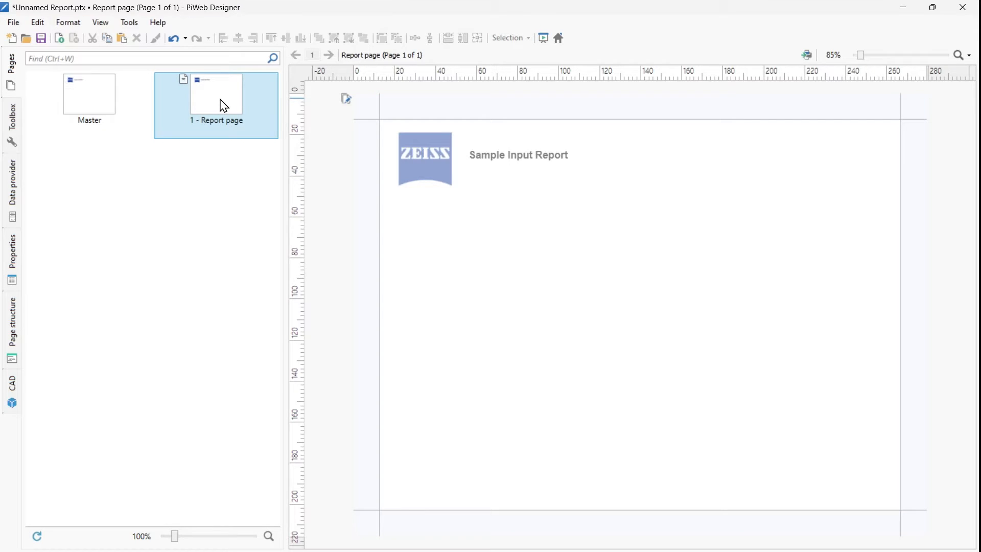
{"action": "left_click", "coordinate": [12, 134]}
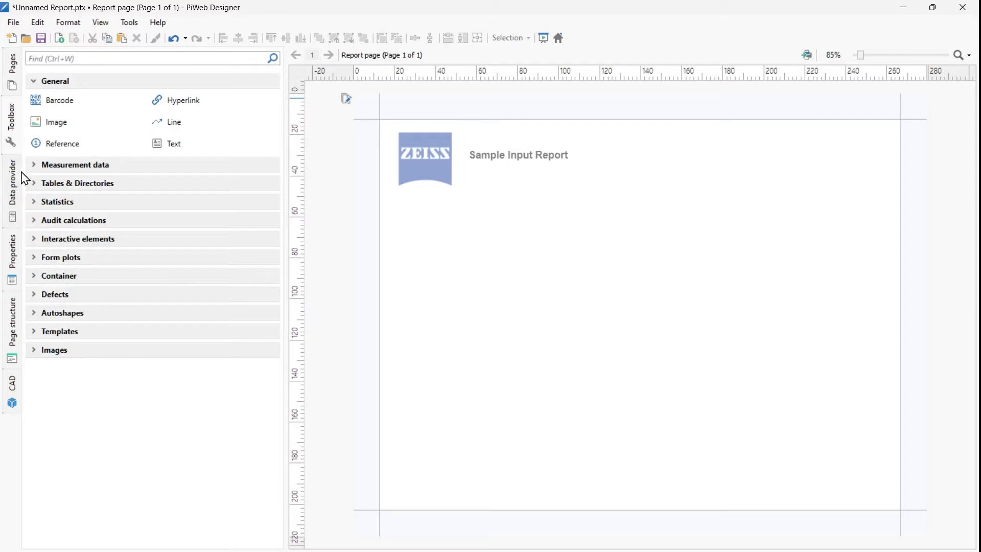
{"action": "left_click", "coordinate": [43, 244]}
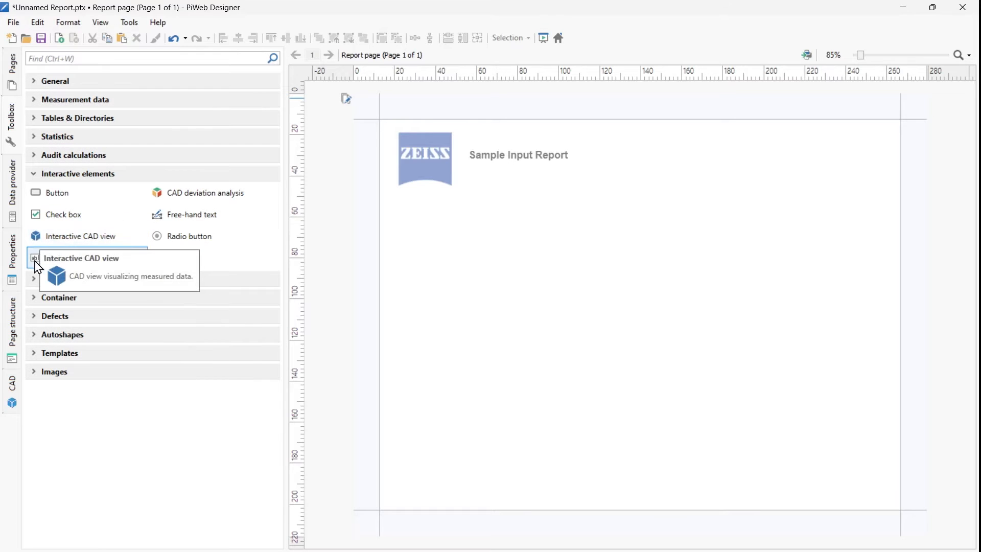
{"action": "left_click_drag", "start_coordinate": [61, 262], "coordinate": [486, 202]}
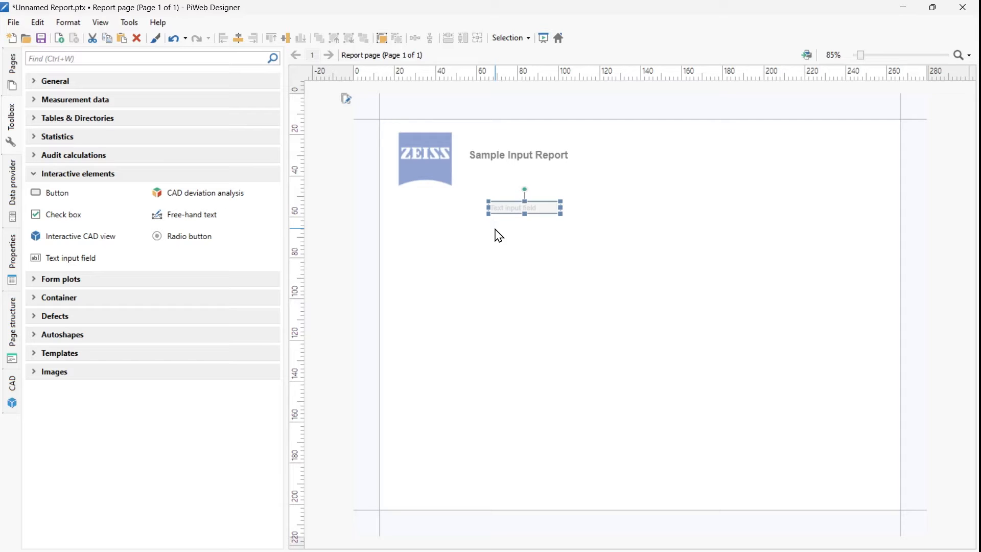
{"action": "left_click_drag", "start_coordinate": [506, 210], "coordinate": [484, 217]}
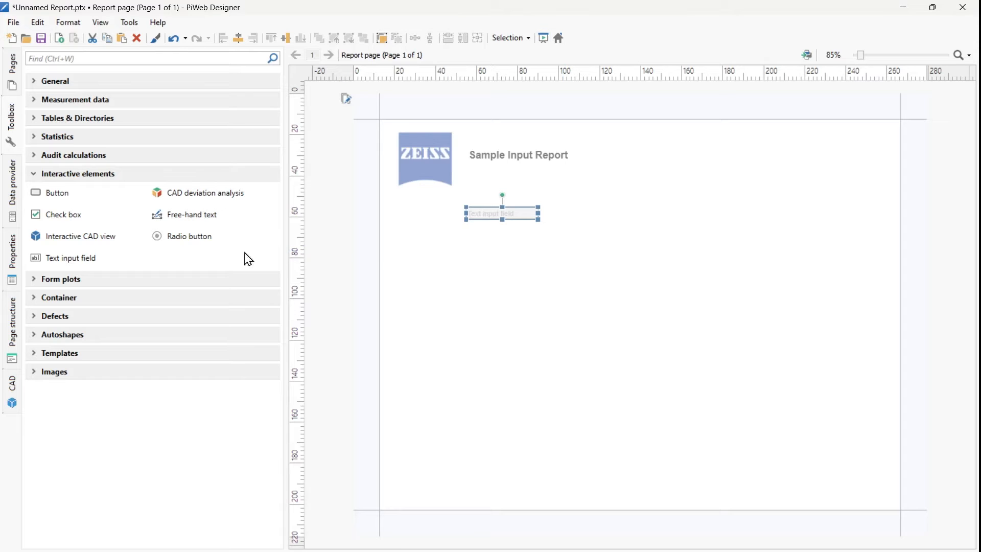
Add a text input field beside the first and three more stacked below, and shift the upper two further right
{"action": "left_click_drag", "start_coordinate": [64, 263], "coordinate": [651, 214]}
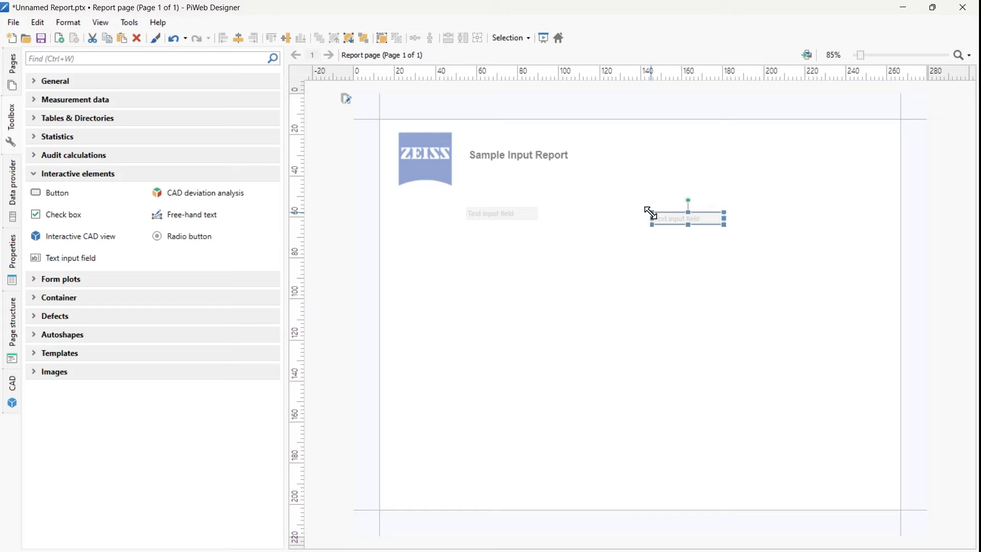
{"action": "left_click", "coordinate": [493, 216]}
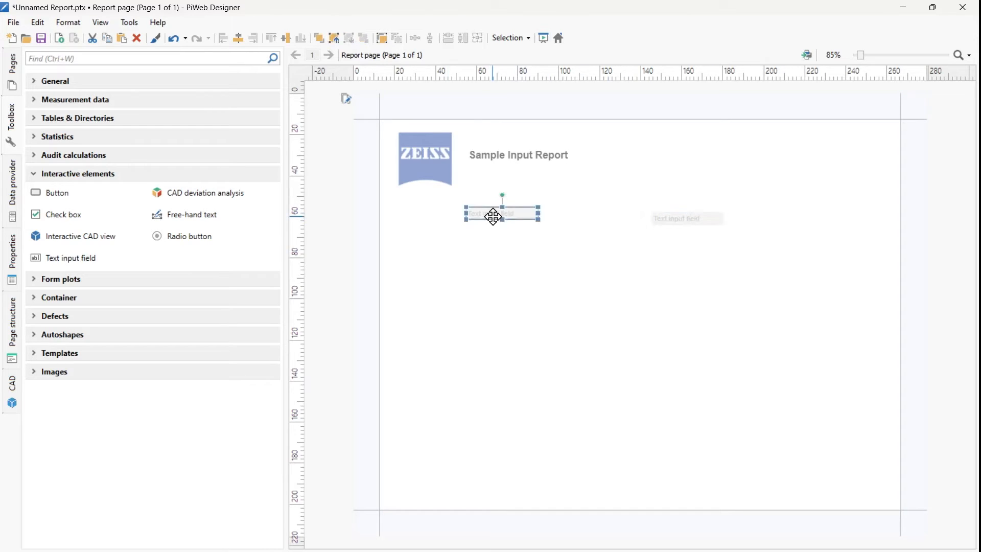
{"action": "left_click_drag", "start_coordinate": [488, 216], "coordinate": [485, 353]}
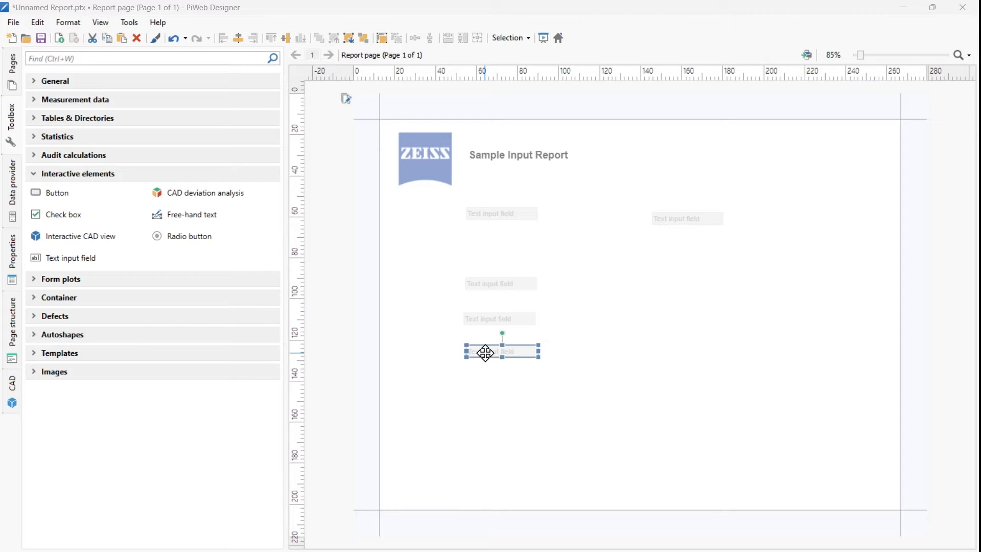
{"action": "left_click_drag", "start_coordinate": [498, 212], "coordinate": [544, 219]}
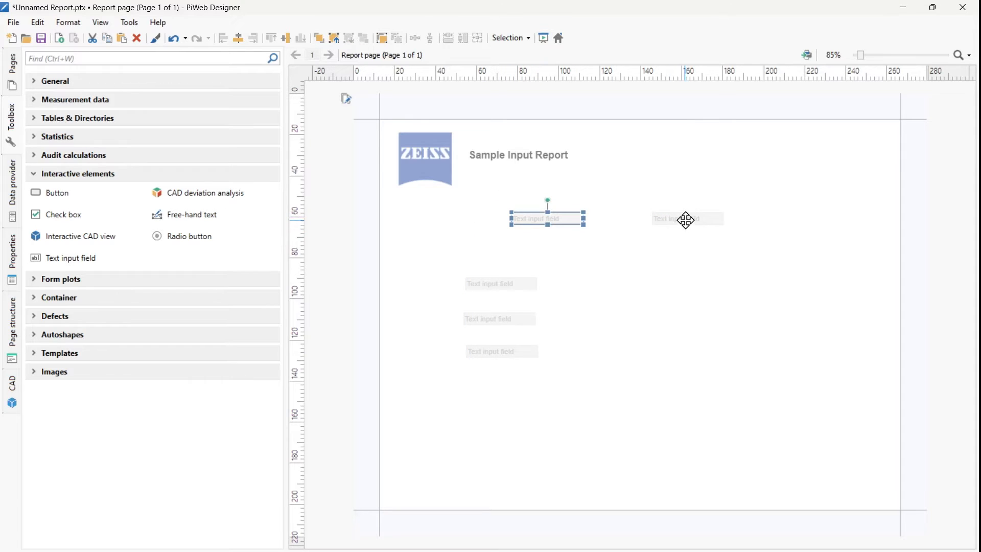
{"action": "left_click_drag", "start_coordinate": [685, 219], "coordinate": [715, 221]}
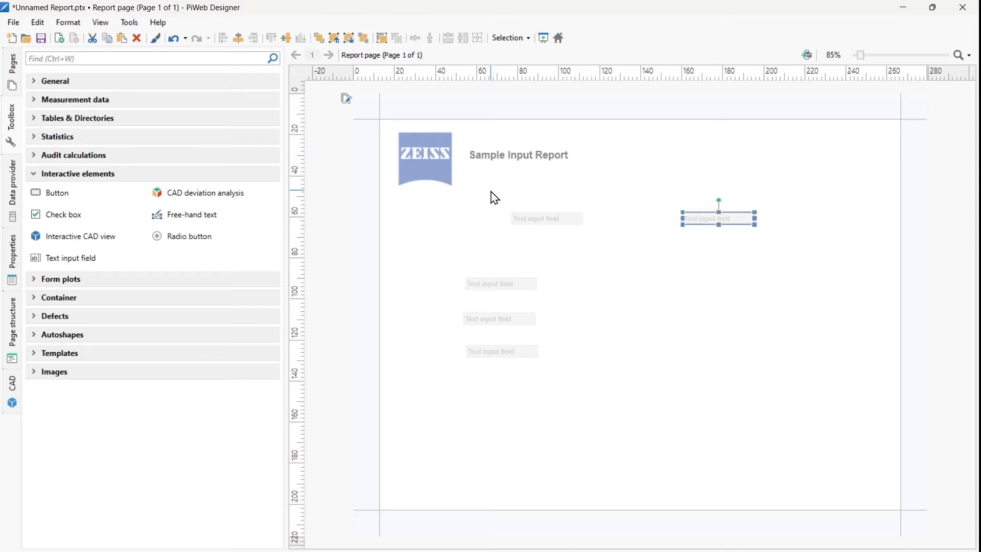
Add text labels reading "Gage Equipment" and "Part ID" in front of the two upper text input fields
{"action": "left_click", "coordinate": [36, 82]}
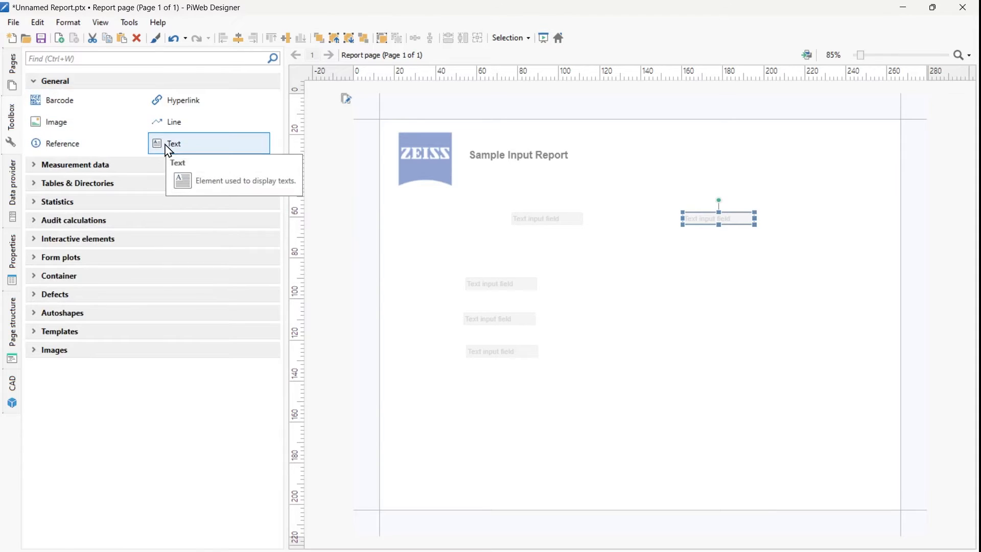
{"action": "left_click_drag", "start_coordinate": [168, 150], "coordinate": [660, 231]}
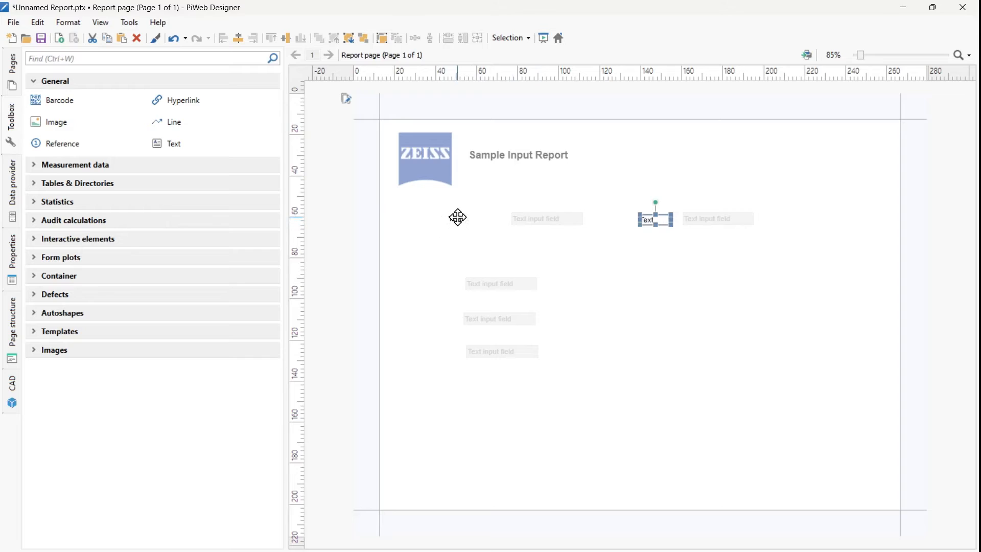
{"action": "double_click", "coordinate": [461, 224]}
{"action": "type", "text": "Gag"}
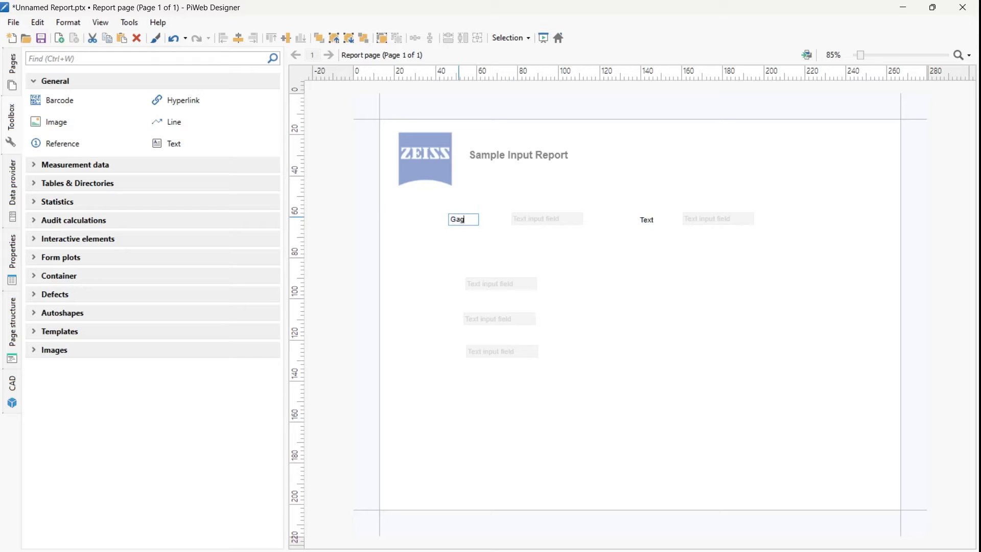
{"action": "type", "text": "e Equipmnet"}
{"action": "key", "text": "BackSpace"}
{"action": "key", "text": "BackSpace"}
{"action": "key", "text": "BackSpace"}
{"action": "type", "text": "ent"}
{"action": "left_click", "coordinate": [649, 220]}
{"action": "left_click", "coordinate": [652, 222]}
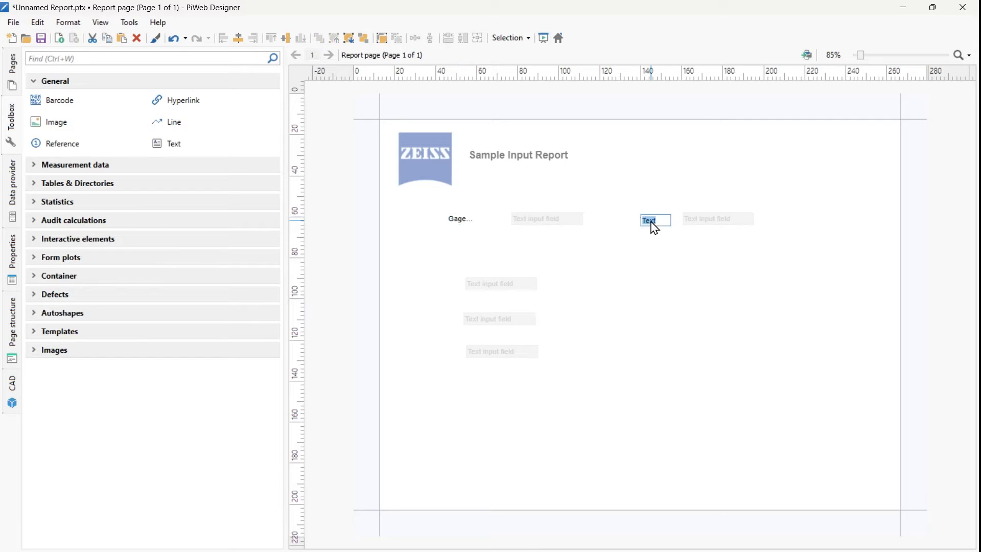
{"action": "type", "text": "Part ID"}
Widen the Gage Equipment label on both sides so its full text fits in front of the input field
{"action": "left_click", "coordinate": [456, 224], "text": "shift"}
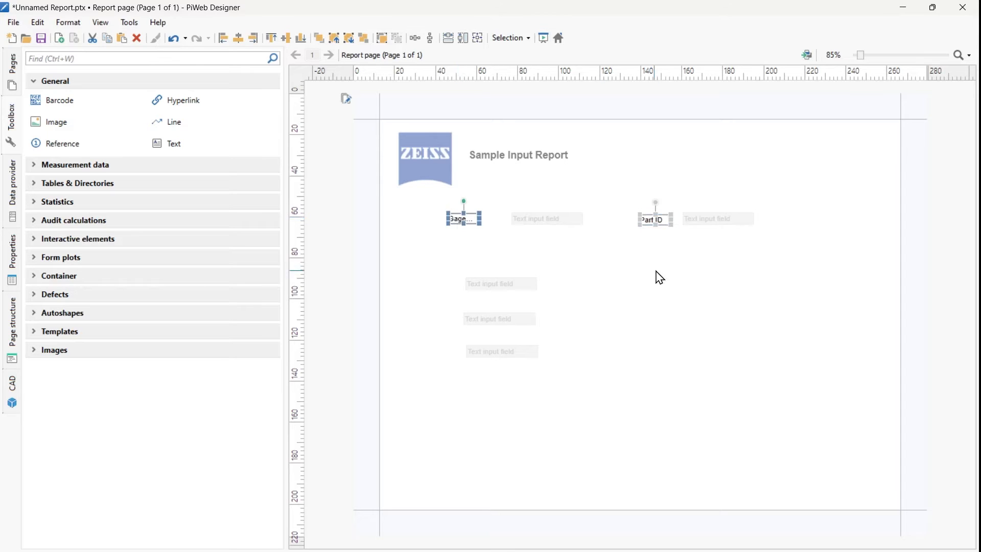
{"action": "left_click", "coordinate": [492, 228]}
{"action": "left_click", "coordinate": [471, 217]}
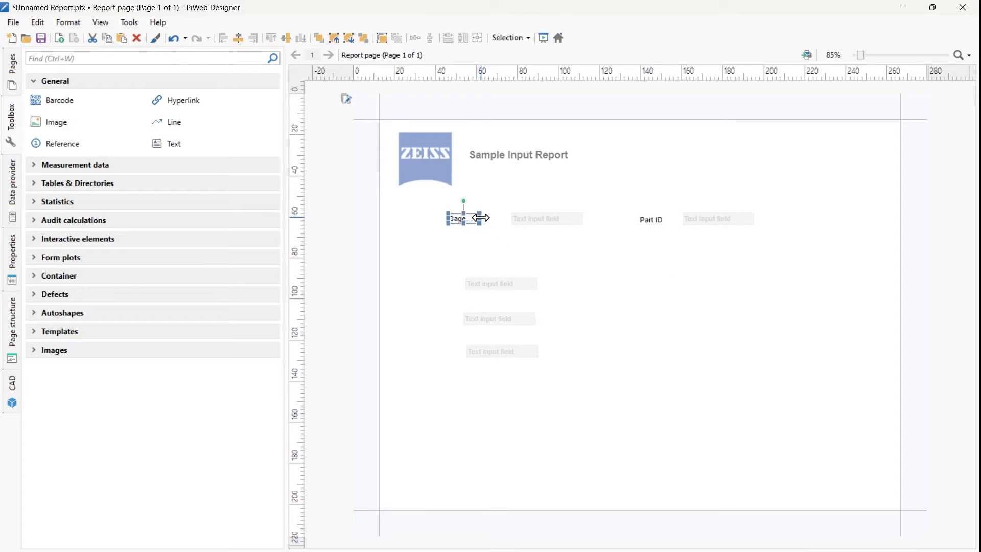
{"action": "left_click_drag", "start_coordinate": [481, 218], "coordinate": [415, 217]}
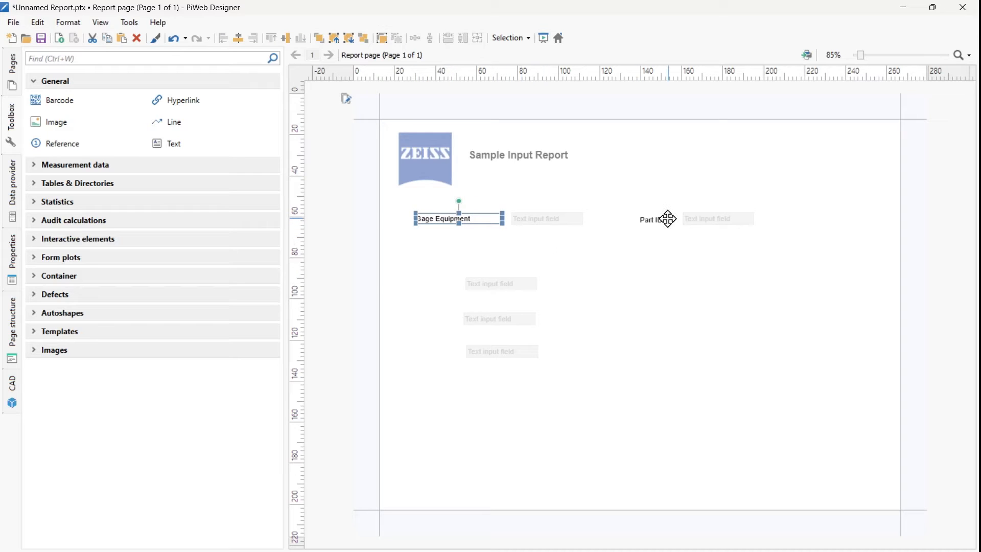
Insert the Test Part's Diameter characteristic as a text element in front of the first of the three stacked input fields
{"action": "left_click", "coordinate": [10, 179]}
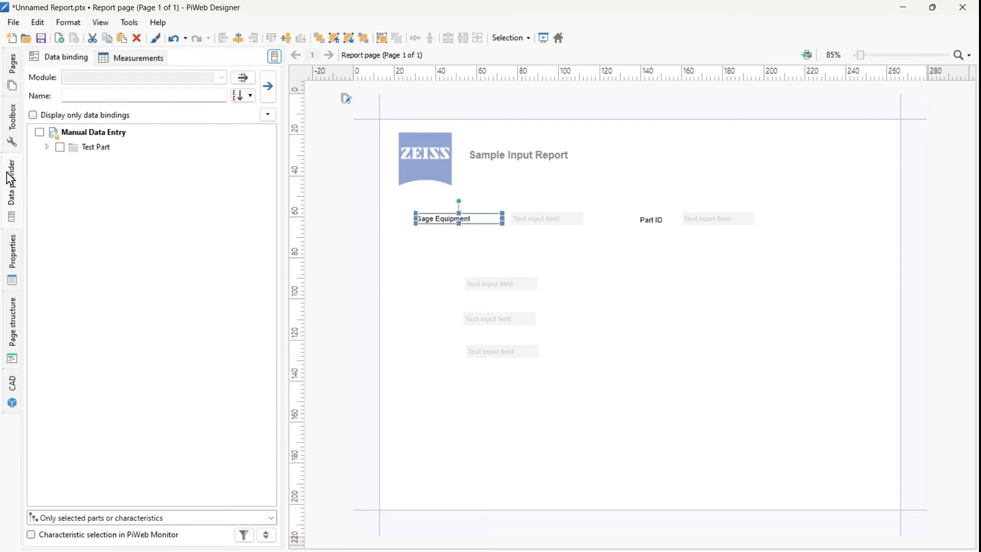
{"action": "left_click", "coordinate": [47, 148]}
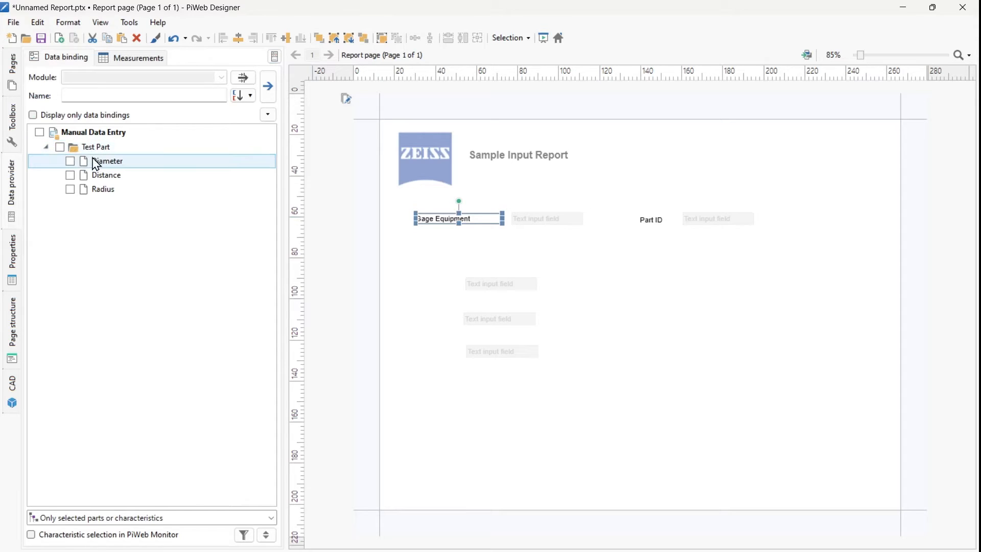
{"action": "left_click_drag", "start_coordinate": [105, 166], "coordinate": [413, 289]}
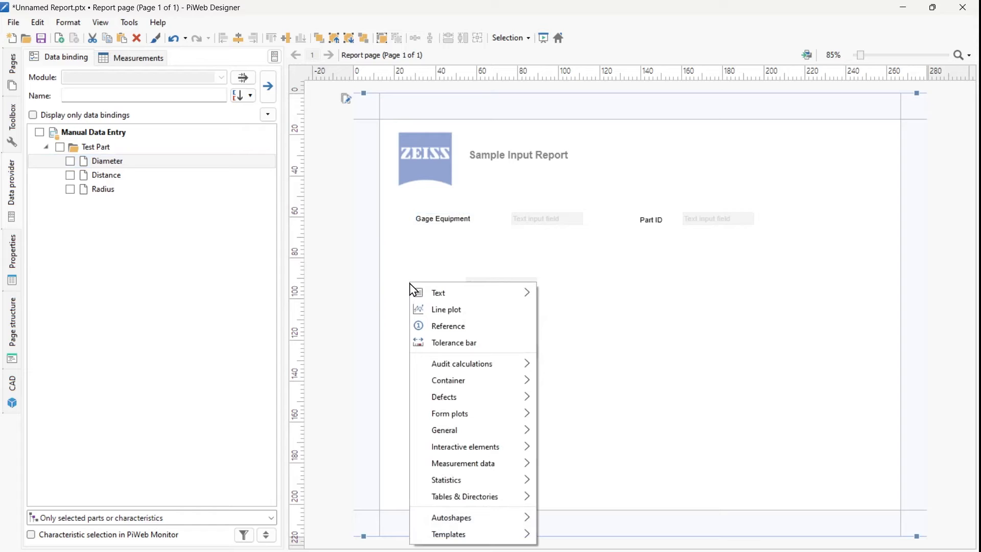
{"action": "mouse_move", "coordinate": [451, 295]}
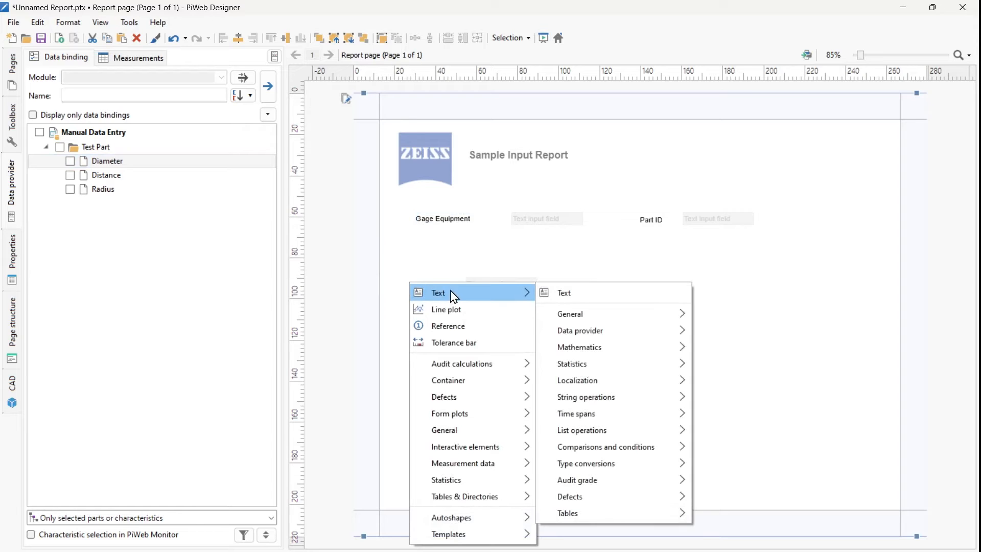
{"action": "left_click", "coordinate": [568, 296]}
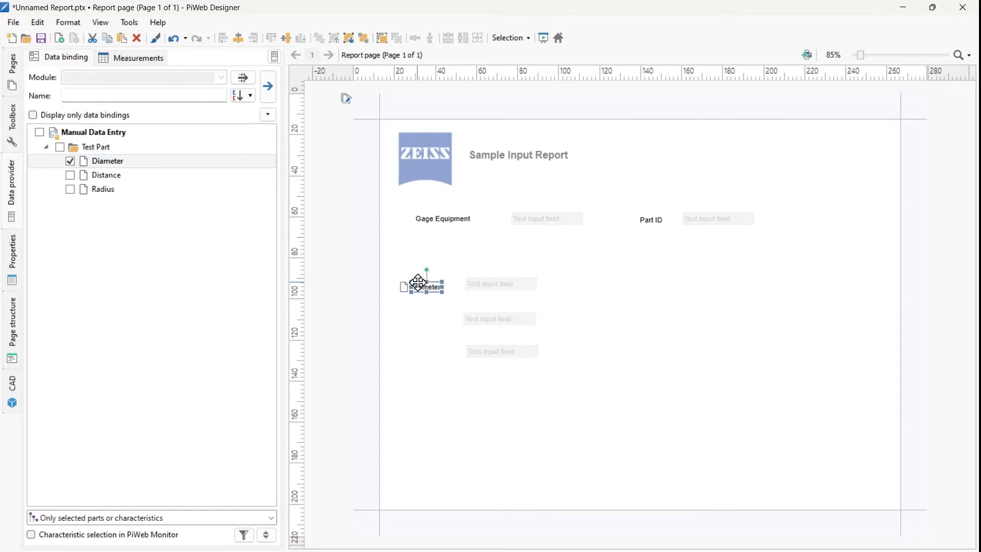
{"action": "left_click_drag", "start_coordinate": [421, 287], "coordinate": [426, 284]}
Insert the Distance characteristic as a text element in front of the middle stacked input field
{"action": "mouse_move", "coordinate": [410, 296]}
{"action": "left_click", "coordinate": [409, 307]}
{"action": "left_click_drag", "start_coordinate": [93, 181], "coordinate": [423, 321]}
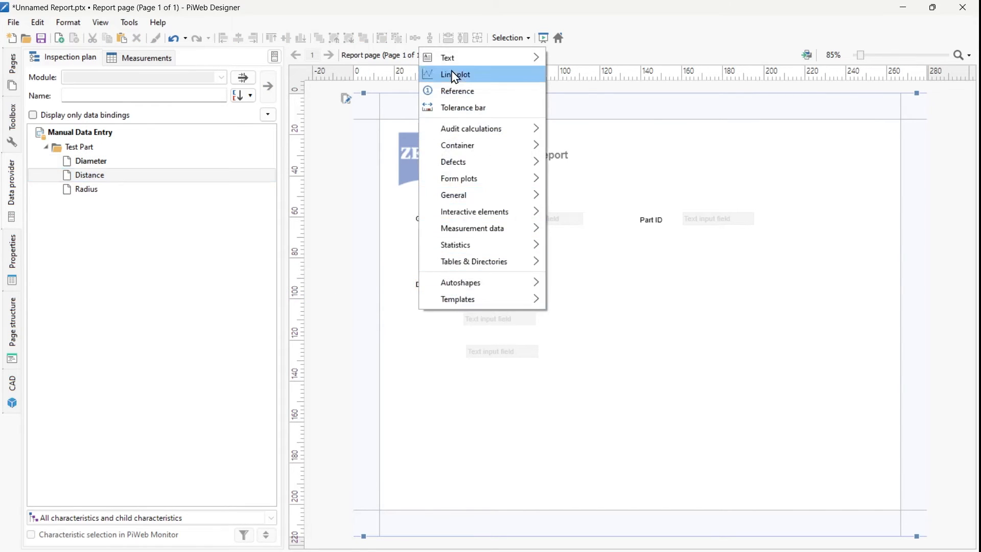
{"action": "mouse_move", "coordinate": [446, 58]}
{"action": "left_click", "coordinate": [567, 60]}
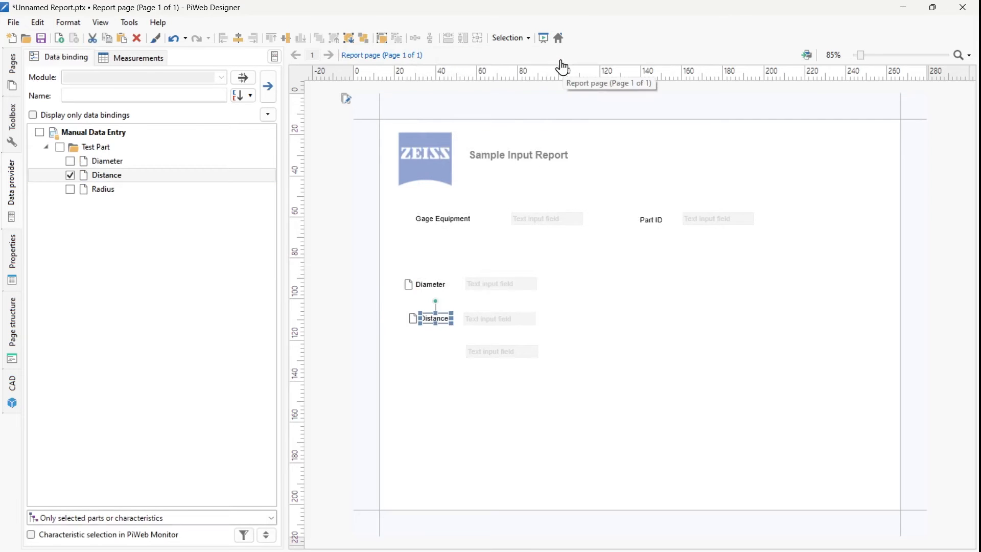
Insert the Radius characteristic as a text element in front of the lowest input field
{"action": "left_click", "coordinate": [415, 365]}
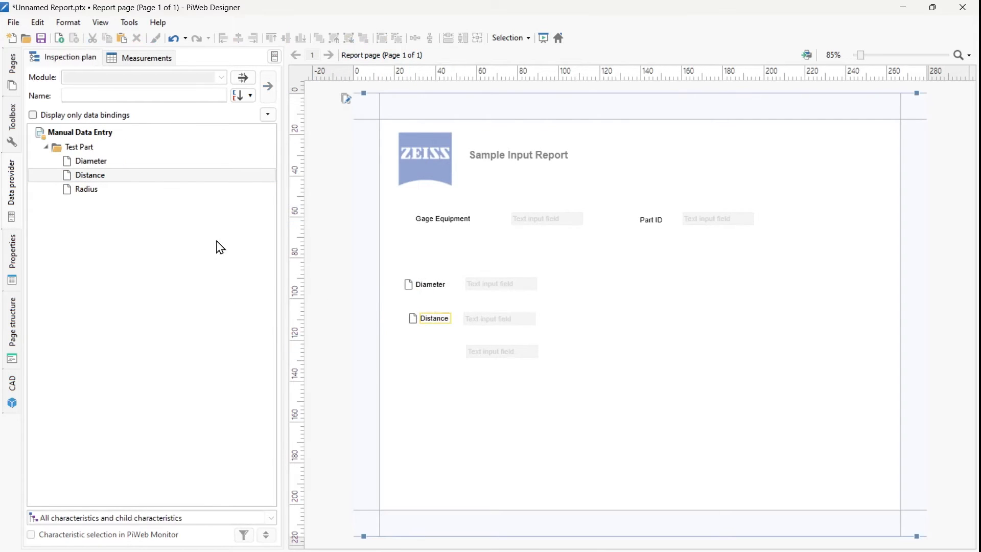
{"action": "left_click_drag", "start_coordinate": [87, 189], "coordinate": [423, 348]}
{"action": "mouse_move", "coordinate": [524, 90]}
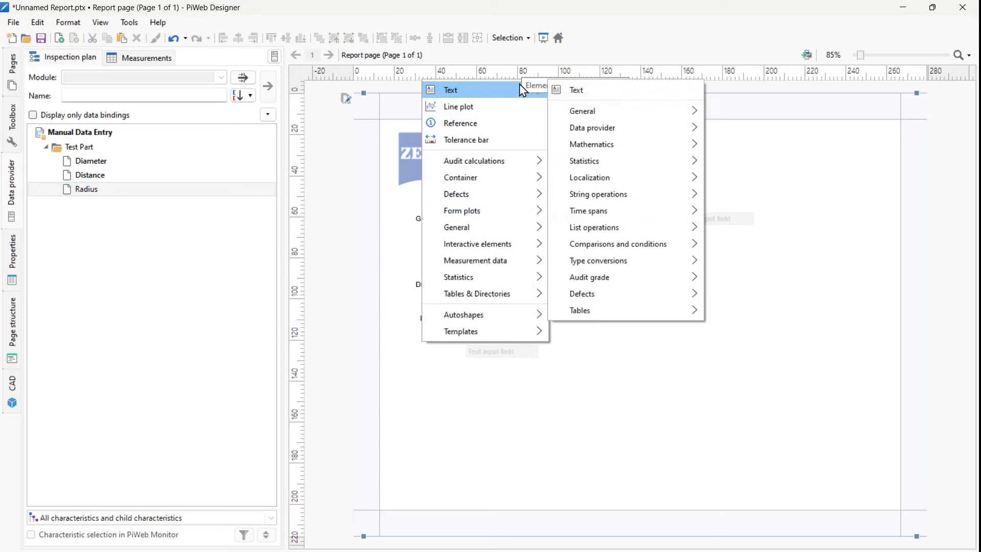
{"action": "left_click", "coordinate": [578, 94]}
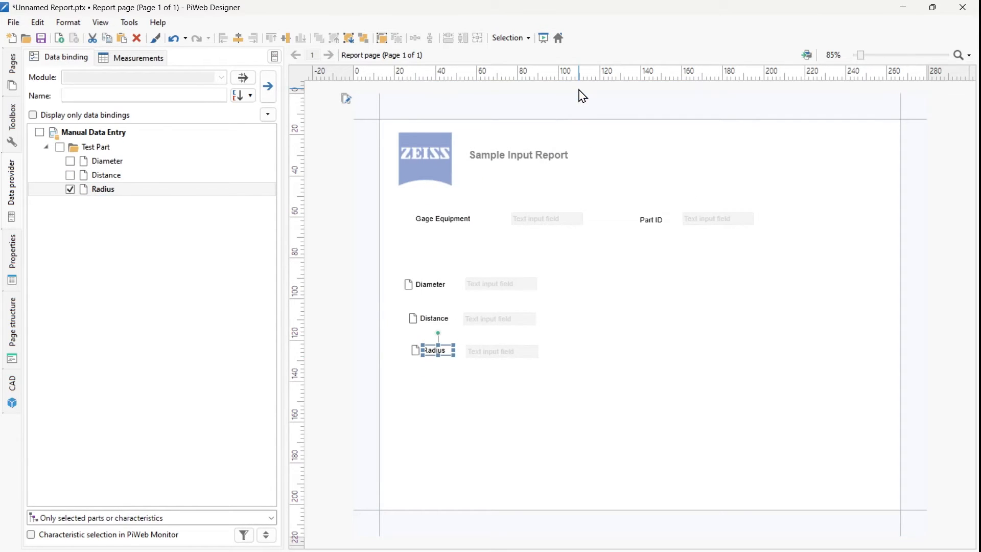
Align the Diameter, Distance and Radius labels along their left edges
{"action": "left_click_drag", "start_coordinate": [393, 271], "coordinate": [437, 373]}
{"action": "left_click", "coordinate": [225, 39]}
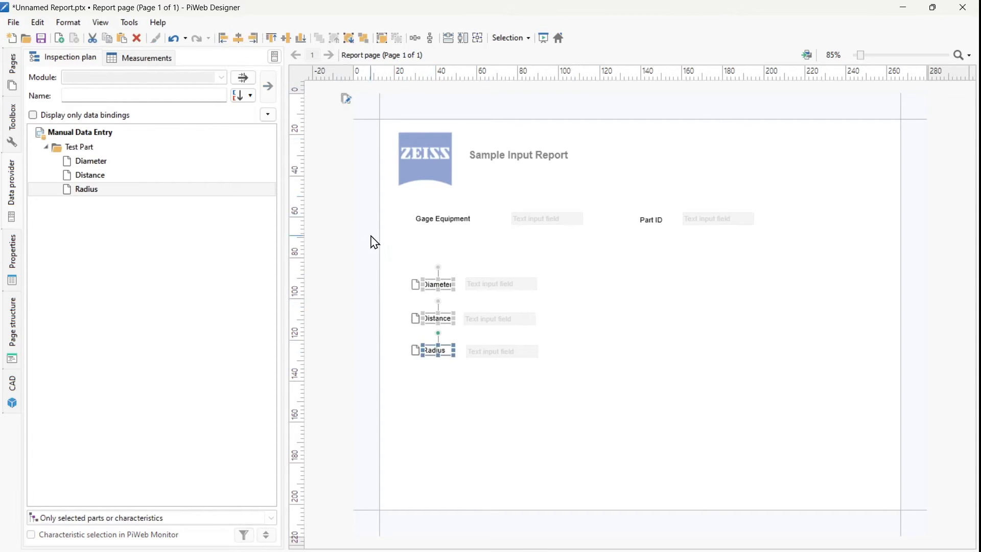
{"action": "left_click", "coordinate": [541, 366]}
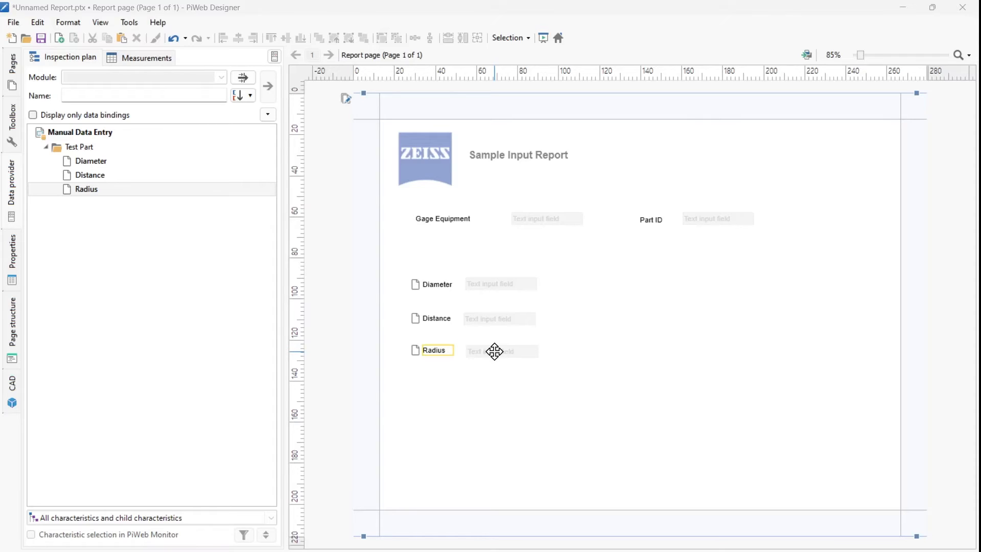
Bind the Gage Equipment and Part ID input fields to Test Part
{"action": "left_click", "coordinate": [535, 223]}
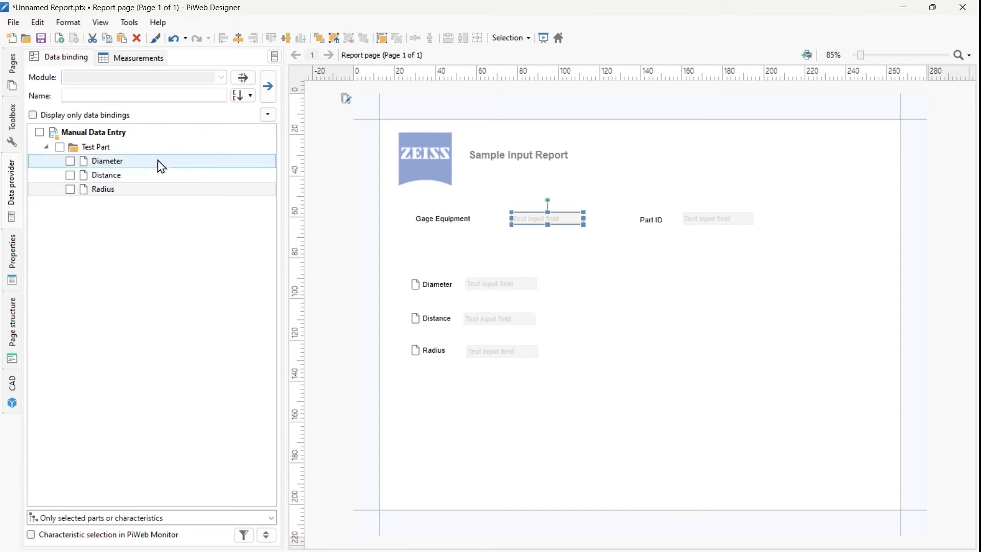
{"action": "left_click", "coordinate": [61, 149]}
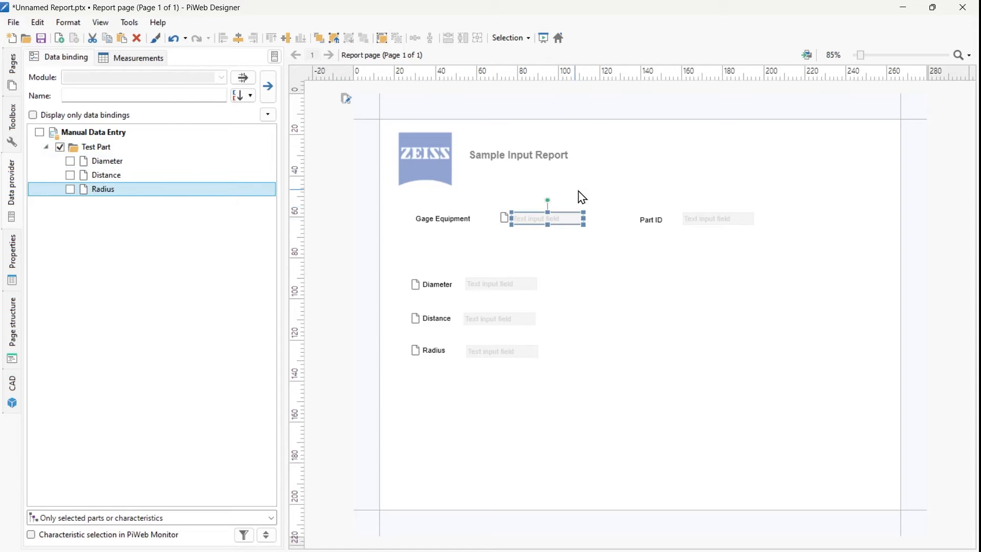
{"action": "left_click", "coordinate": [720, 218]}
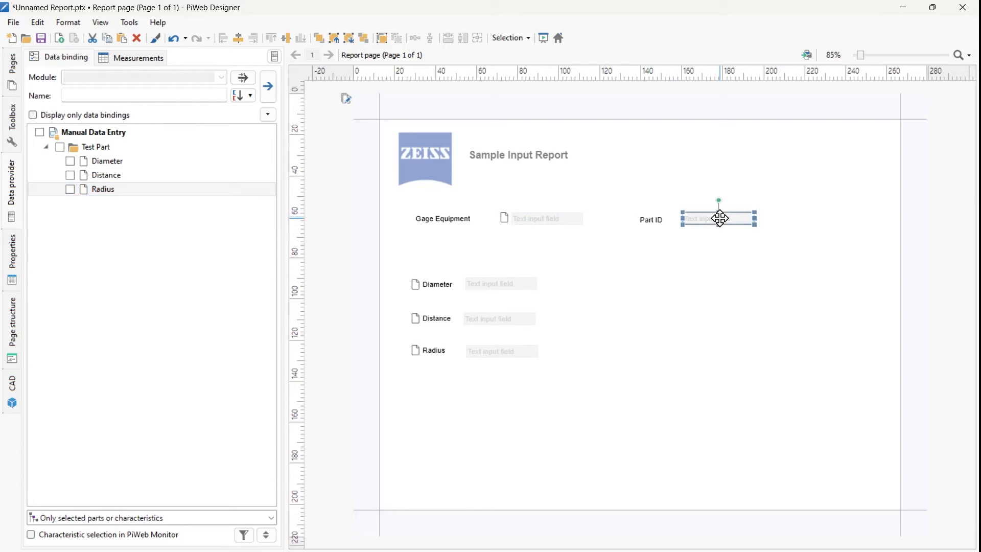
{"action": "left_click", "coordinate": [60, 148]}
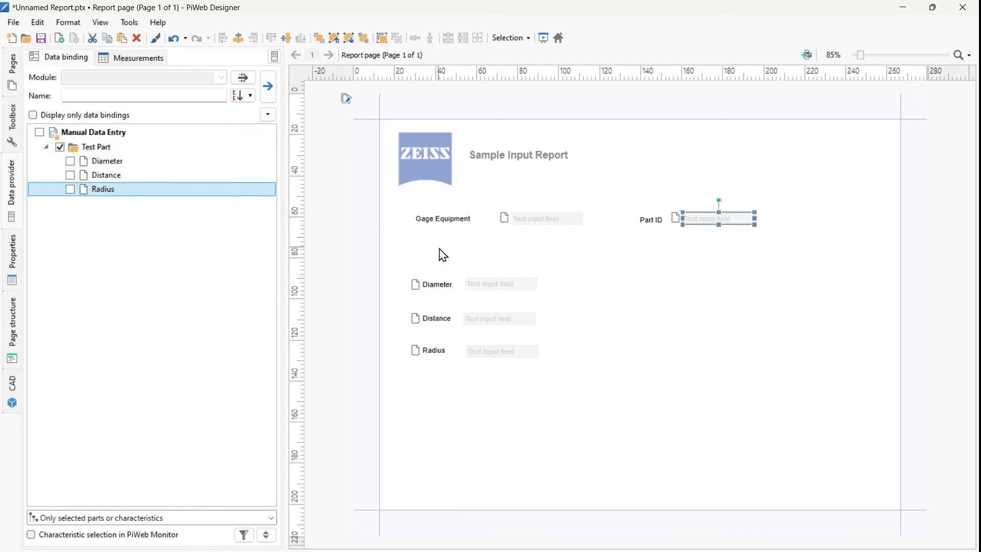
Bind the three stacked input fields to the Diameter, Distance and Radius characteristics matching their labels
{"action": "left_click", "coordinate": [488, 284]}
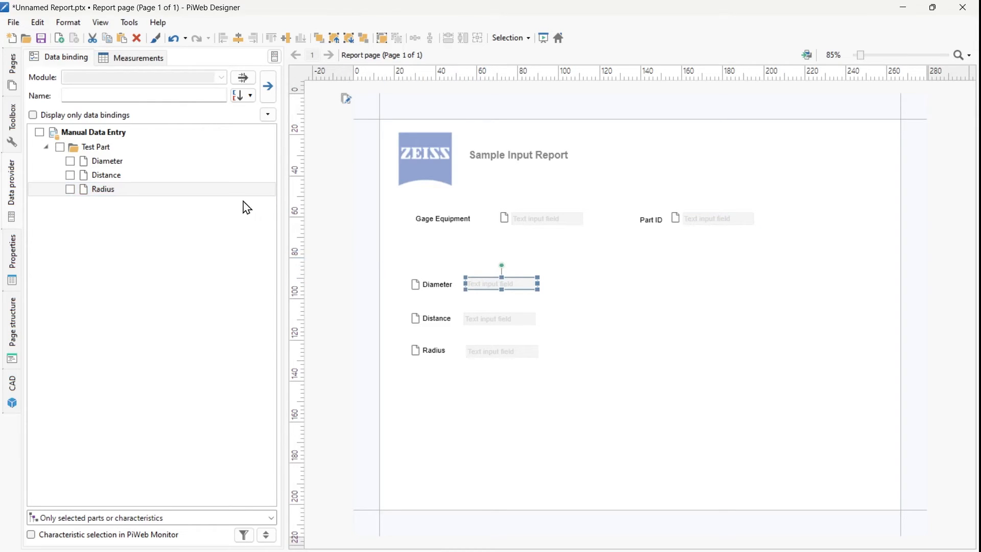
{"action": "left_click", "coordinate": [70, 161]}
{"action": "left_click_drag", "start_coordinate": [416, 329], "coordinate": [477, 322]}
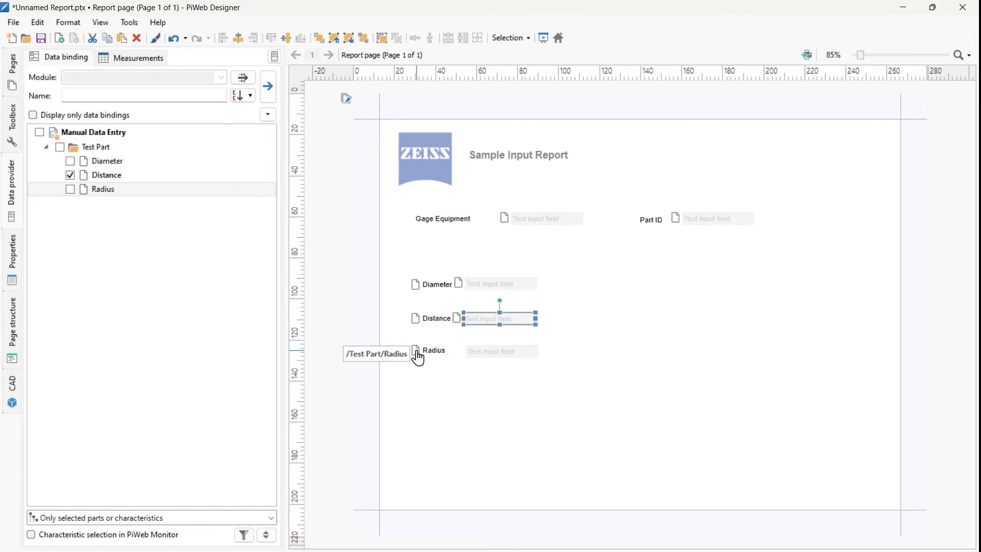
{"action": "left_click_drag", "start_coordinate": [418, 355], "coordinate": [472, 350]}
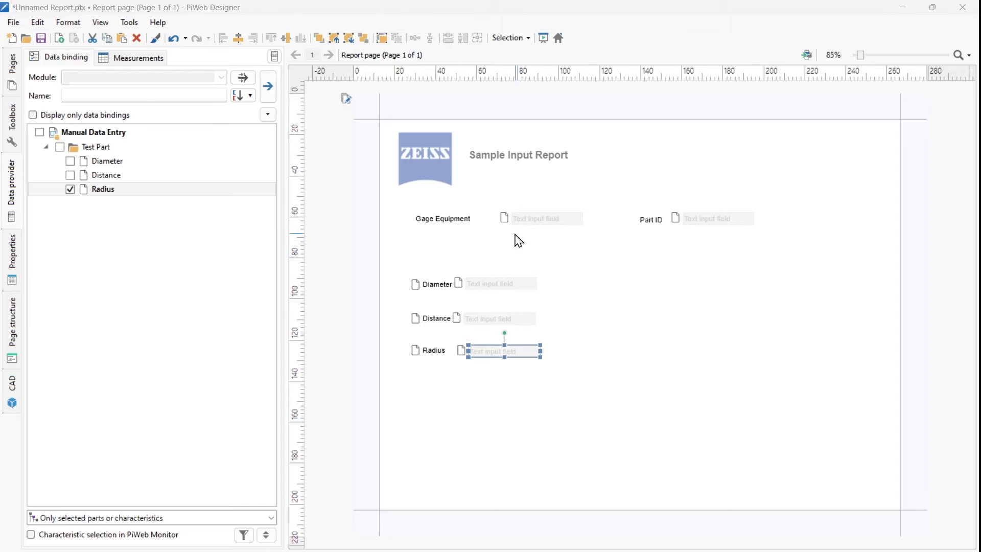
Set the Gage Equipment input field's variable to the measurement attribute 12 - Gage equipment
{"action": "left_click", "coordinate": [539, 220]}
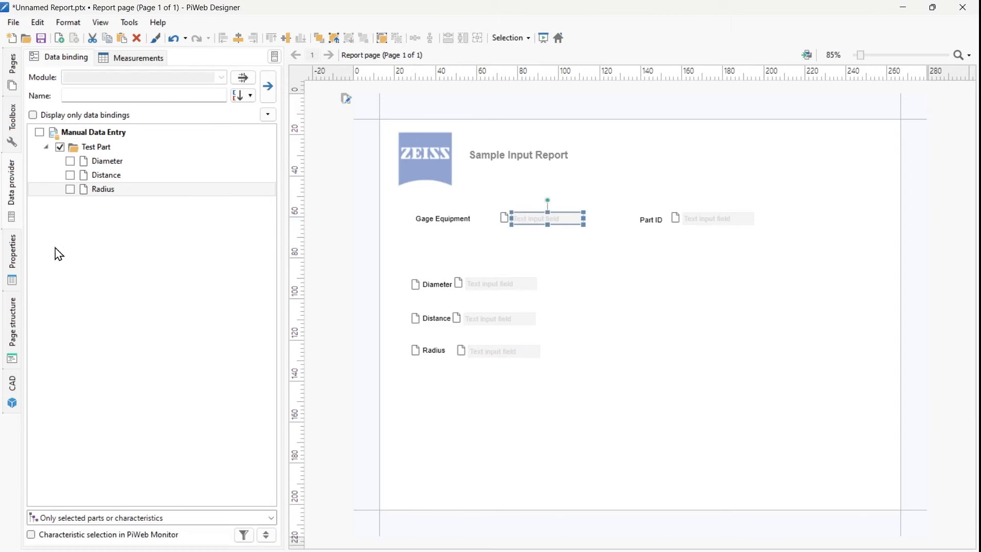
{"action": "left_click", "coordinate": [15, 263]}
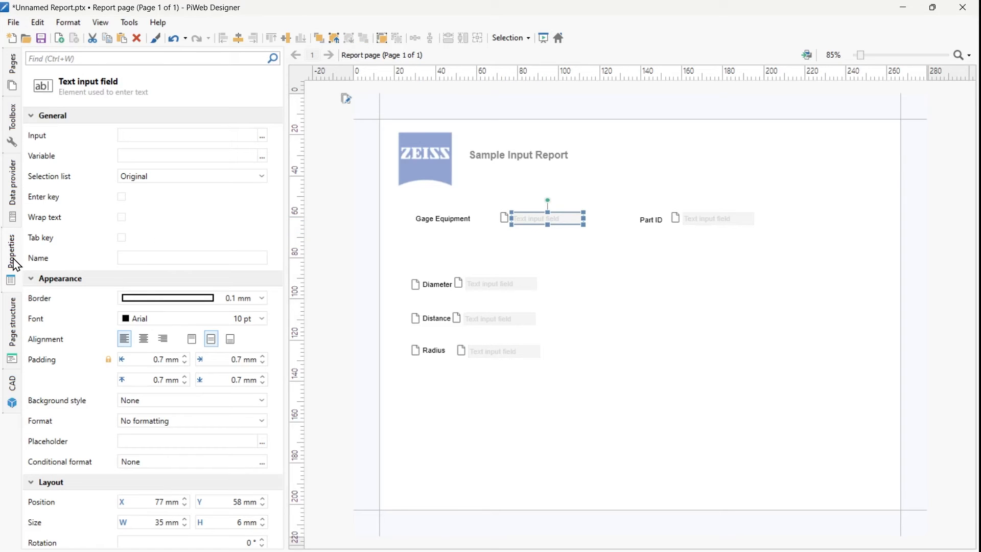
{"action": "left_click", "coordinate": [262, 156]}
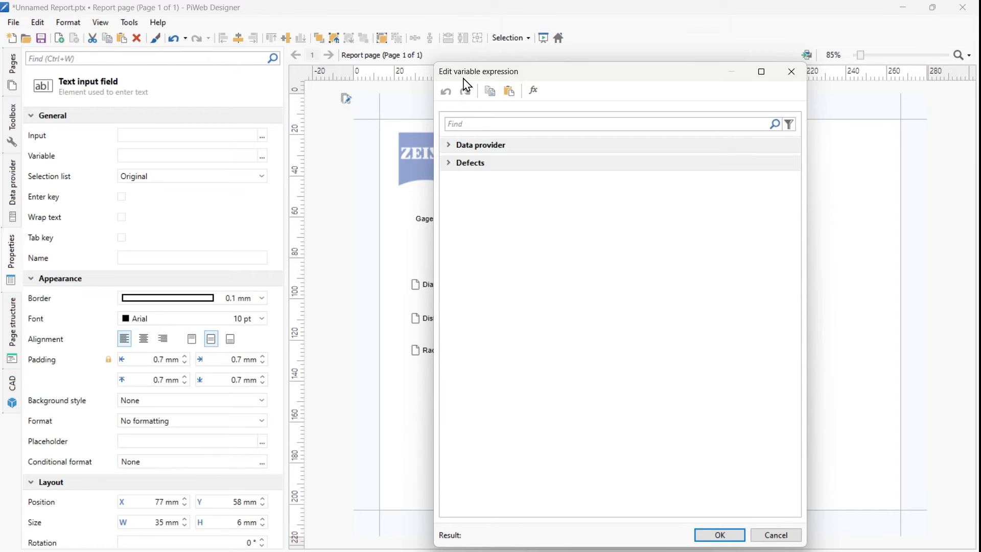
{"action": "left_click", "coordinate": [450, 147]}
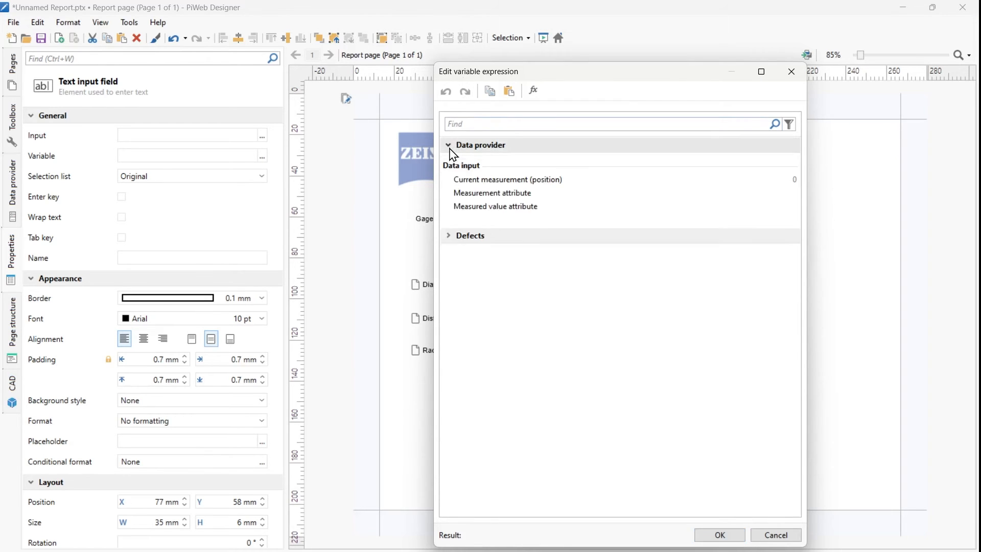
{"action": "left_click", "coordinate": [483, 199]}
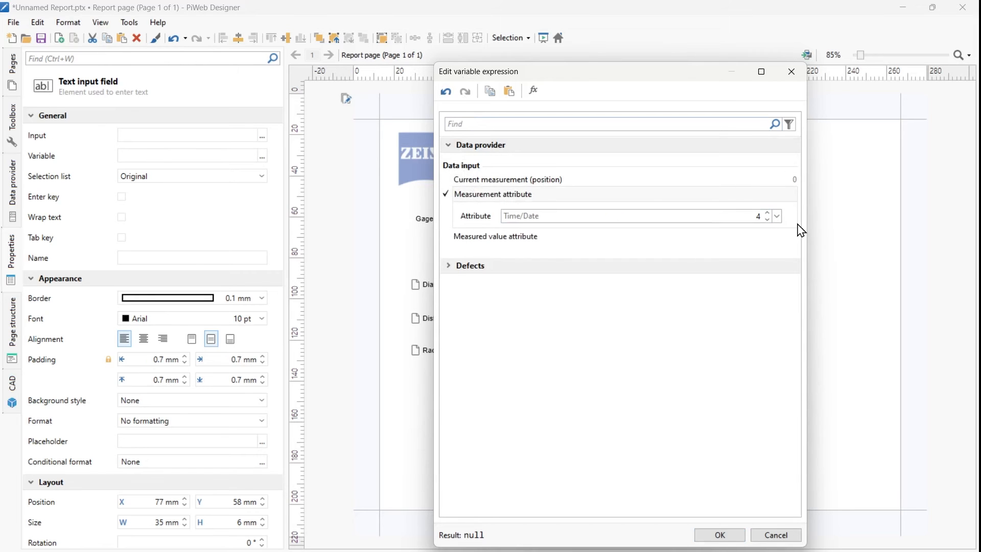
{"action": "left_click", "coordinate": [778, 218]}
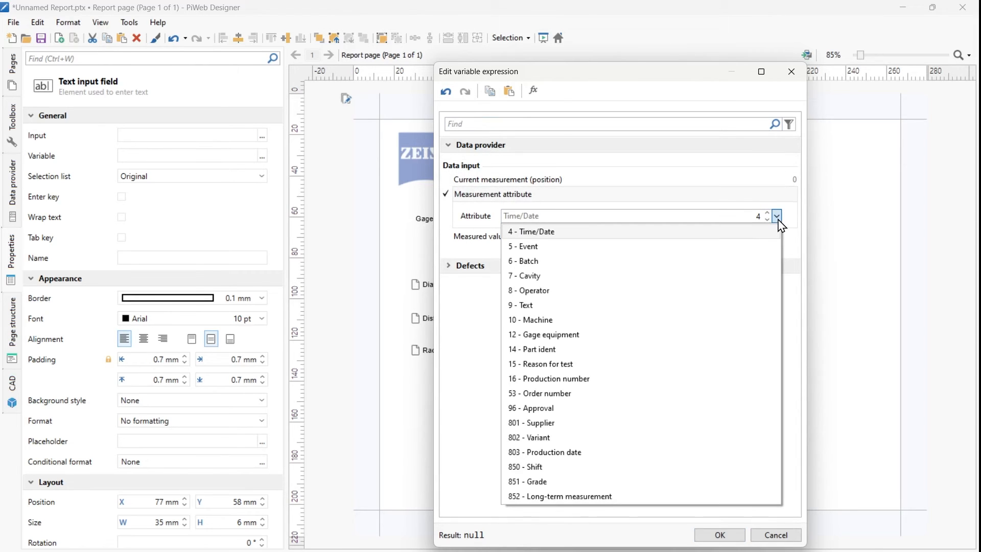
{"action": "left_click", "coordinate": [557, 338]}
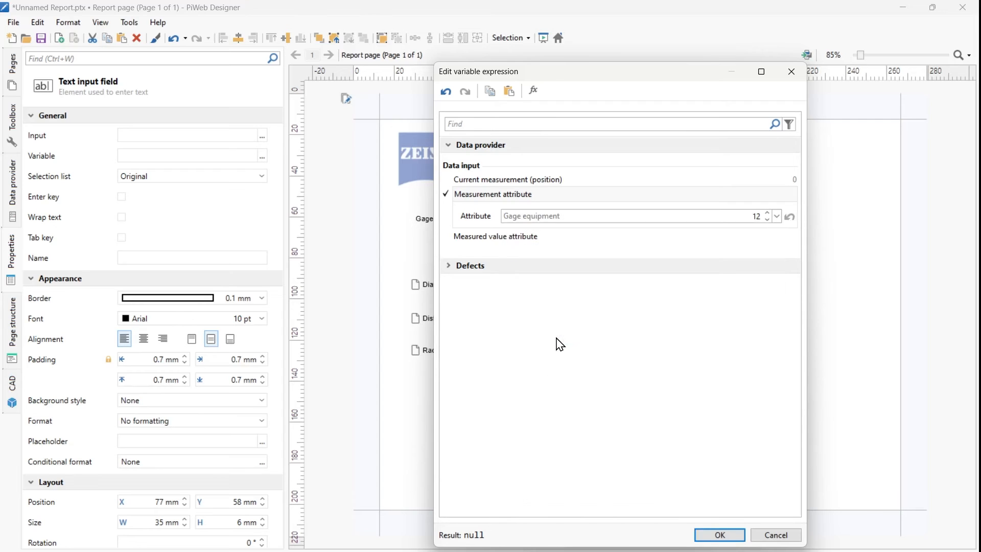
{"action": "left_click", "coordinate": [717, 536]}
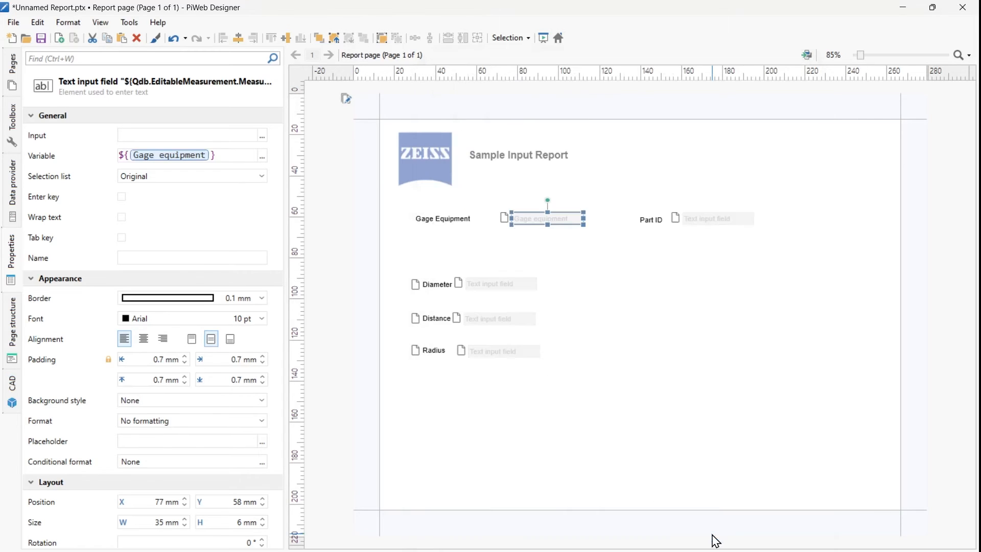
Set the Part ID input field's variable to the measurement attribute 14 - Part ident
{"action": "left_click", "coordinate": [719, 219]}
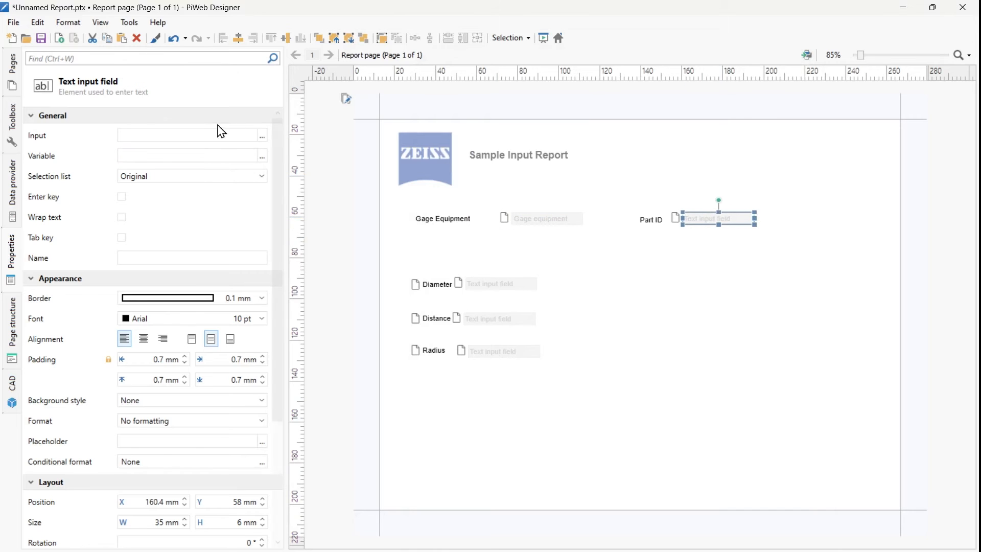
{"action": "left_click", "coordinate": [263, 157]}
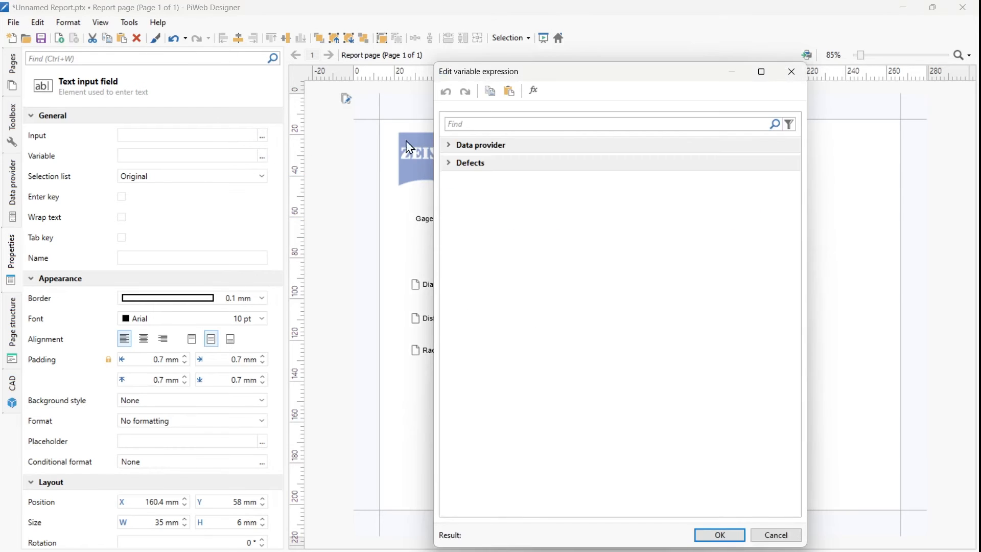
{"action": "left_click", "coordinate": [449, 145]}
{"action": "left_click", "coordinate": [497, 197]}
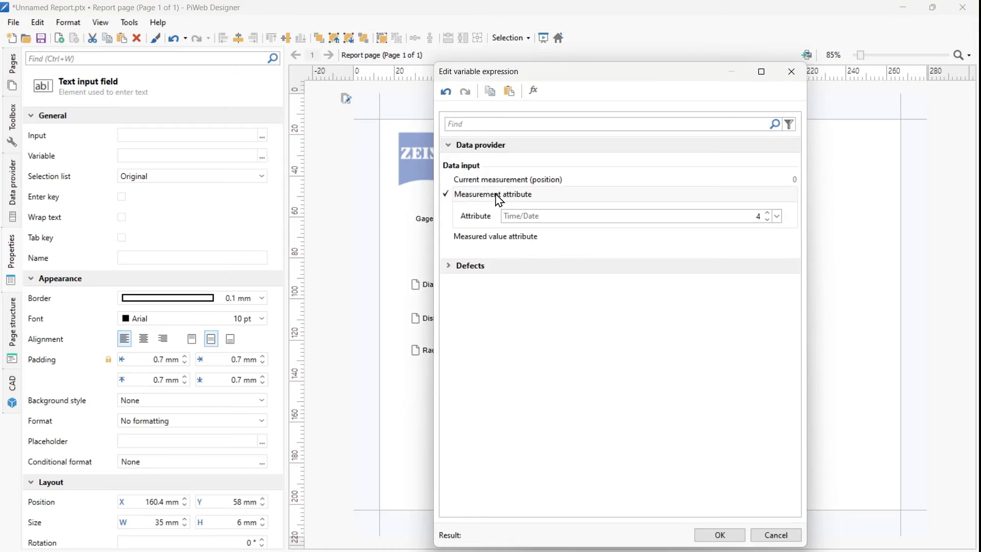
{"action": "left_click", "coordinate": [777, 216]}
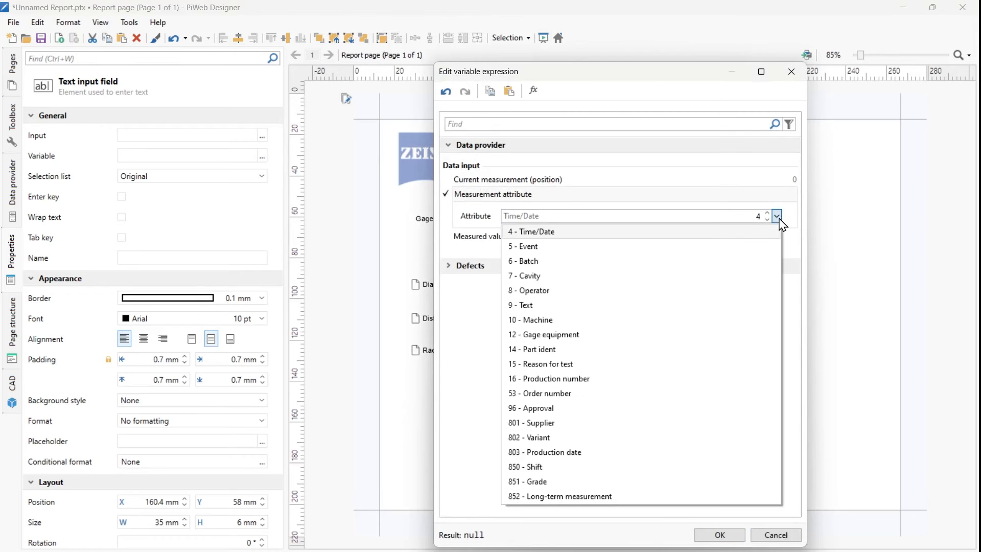
{"action": "left_click", "coordinate": [557, 349]}
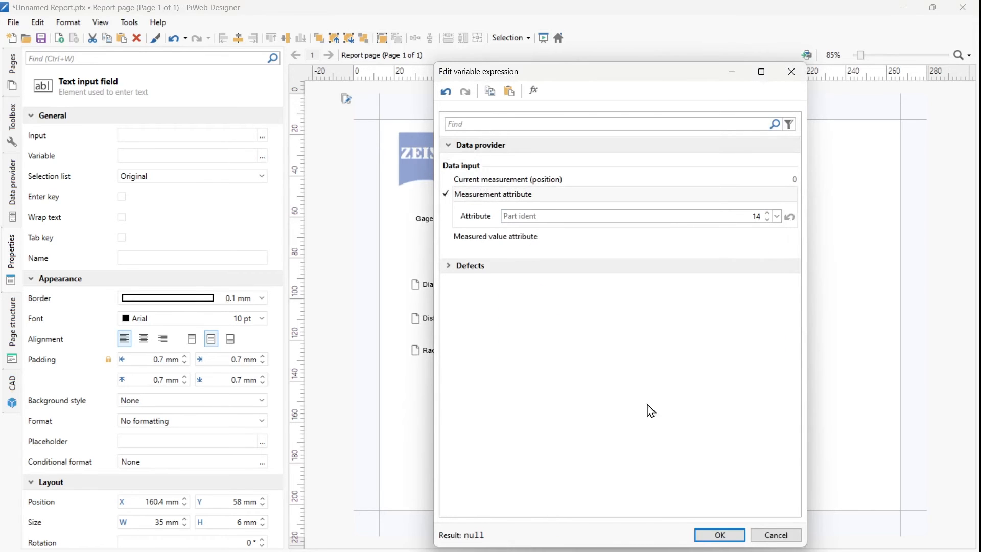
{"action": "left_click", "coordinate": [729, 535]}
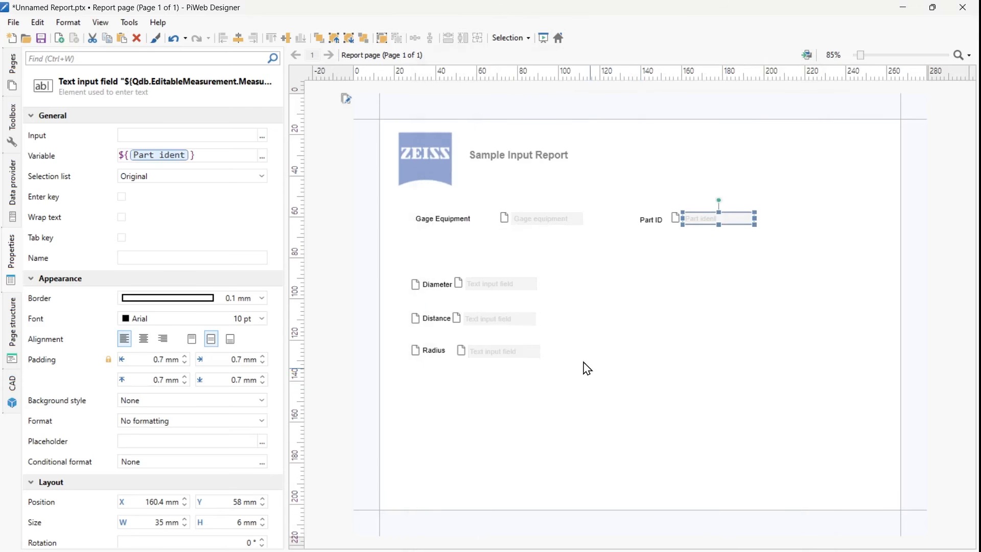
Set the Diameter input field's variable to the measured value attribute 1, Measured value
{"action": "left_click", "coordinate": [502, 283]}
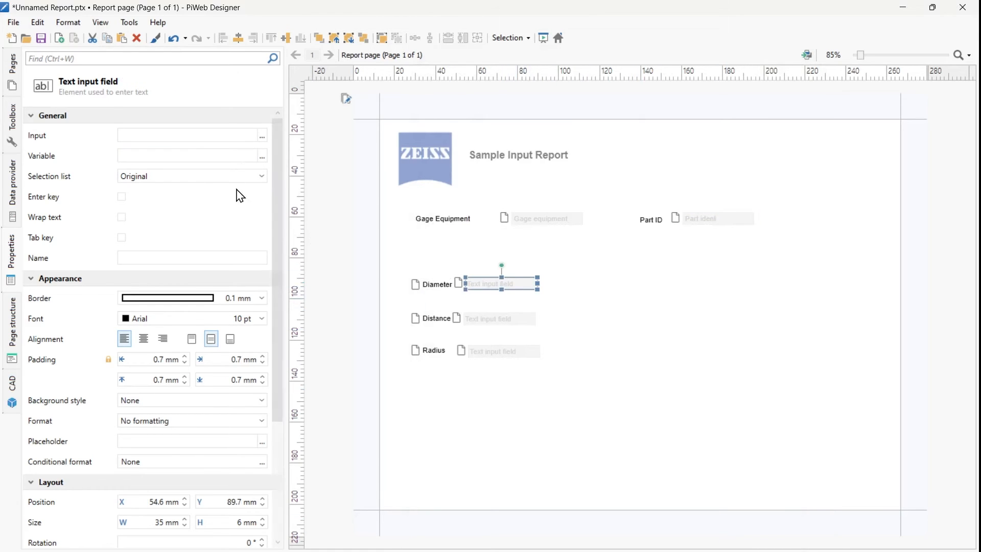
{"action": "left_click", "coordinate": [263, 157]}
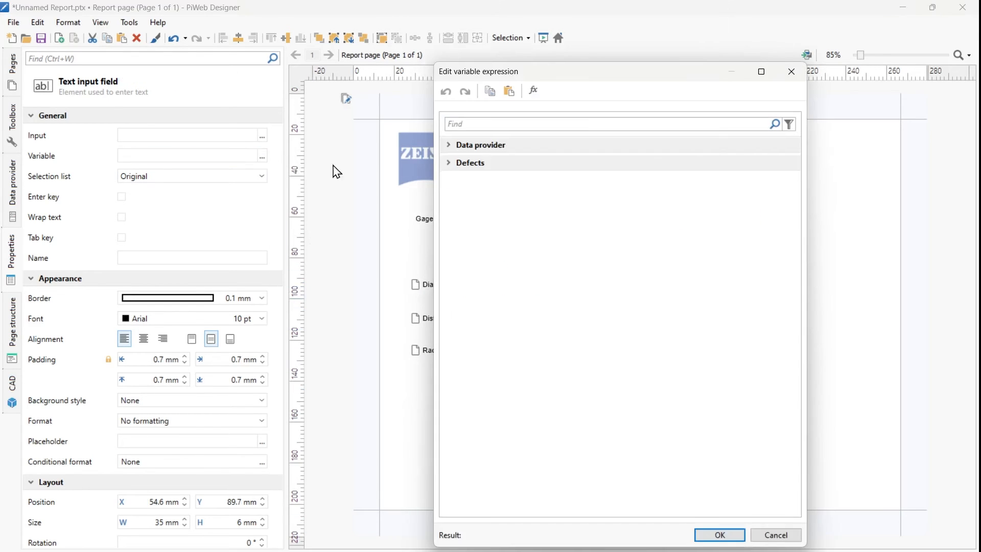
{"action": "left_click", "coordinate": [456, 145]}
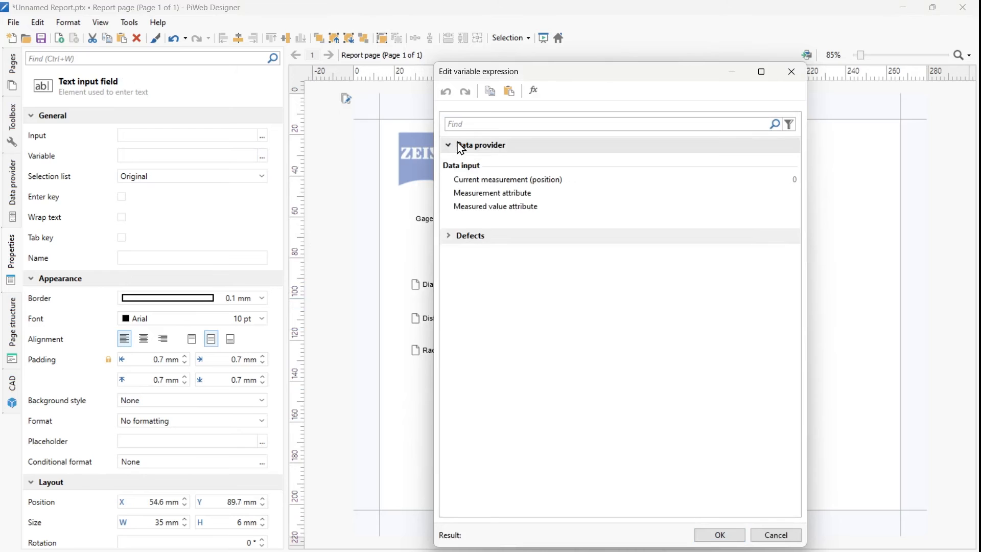
{"action": "left_click", "coordinate": [486, 207]}
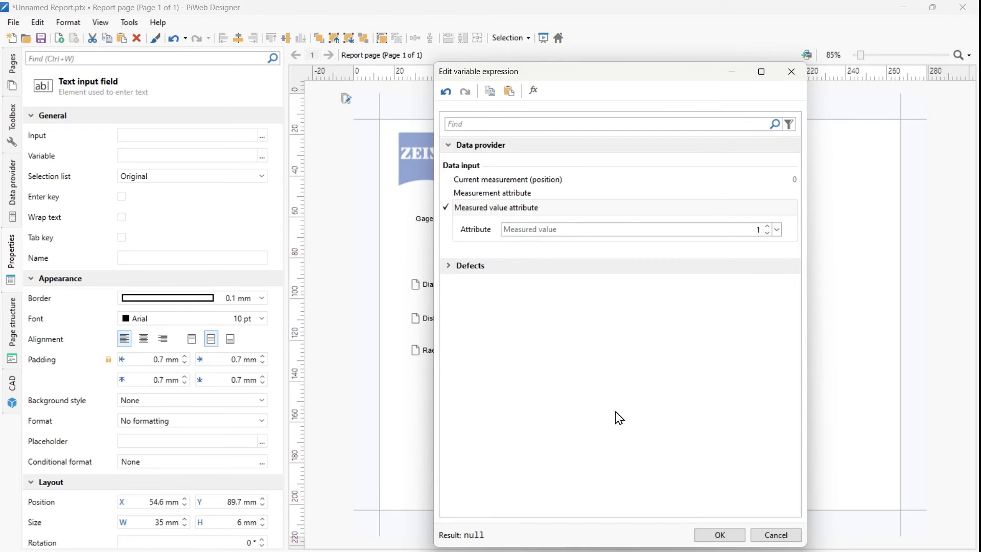
{"action": "left_click", "coordinate": [718, 535]}
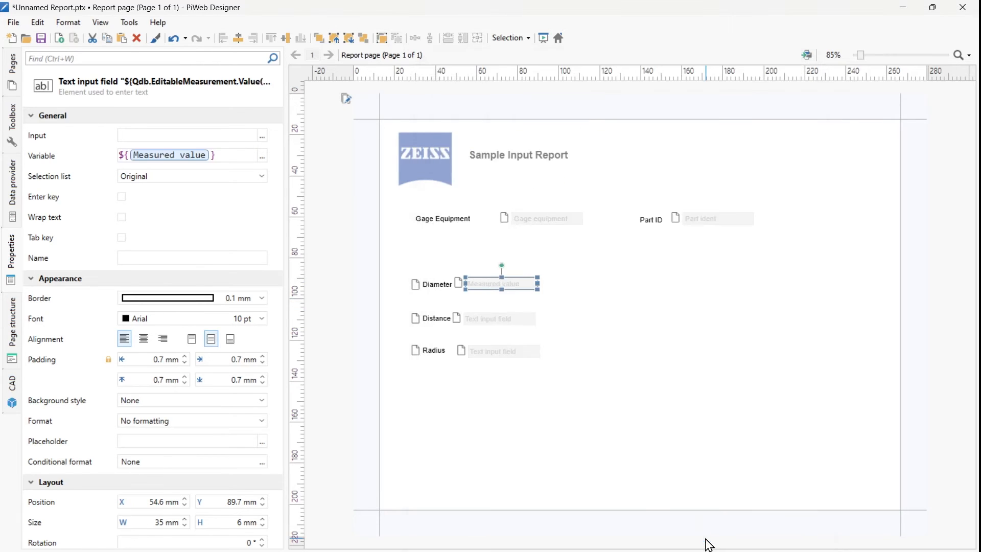
Set the Distance input field's variable to the measured value attribute 1, Measured value
{"action": "left_click", "coordinate": [503, 318]}
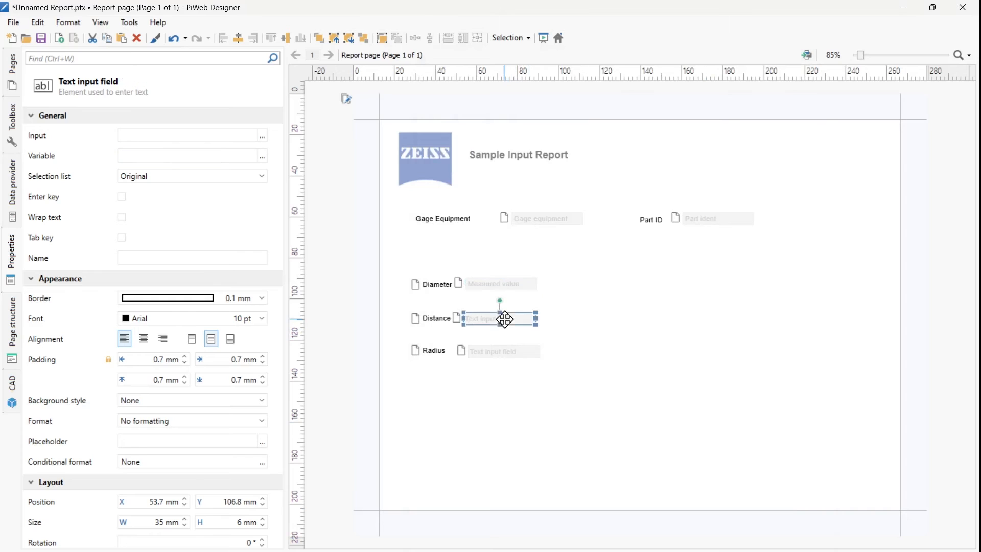
{"action": "left_click", "coordinate": [262, 156]}
{"action": "left_click", "coordinate": [460, 151]}
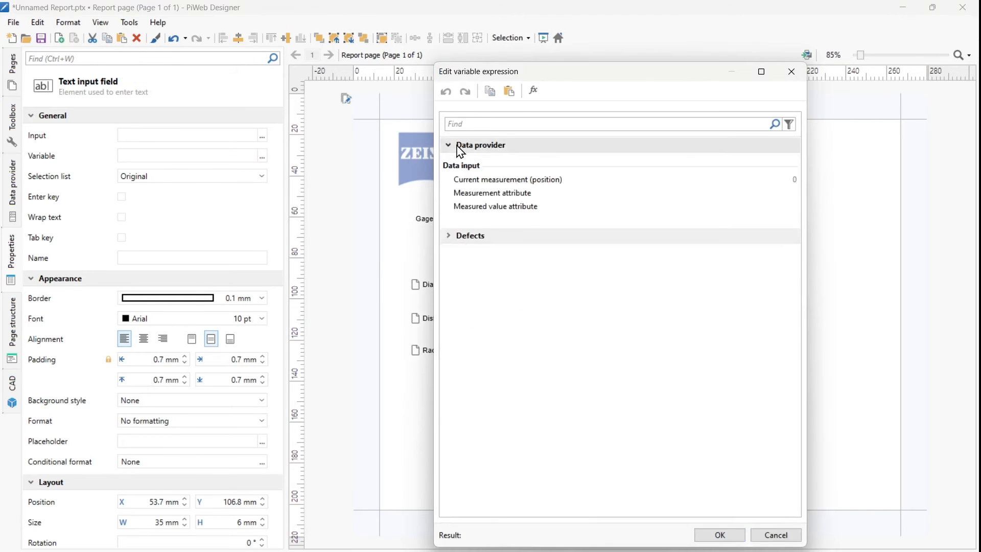
{"action": "left_click", "coordinate": [528, 211]}
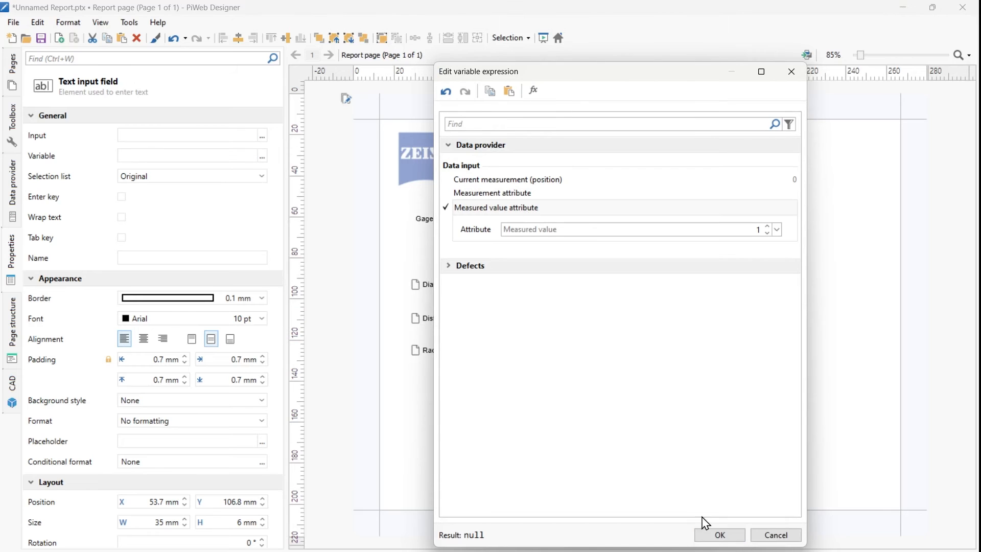
{"action": "left_click", "coordinate": [718, 535]}
Set the Radius input field's variable to the measured value attribute 1, Measured value
{"action": "left_click", "coordinate": [517, 354]}
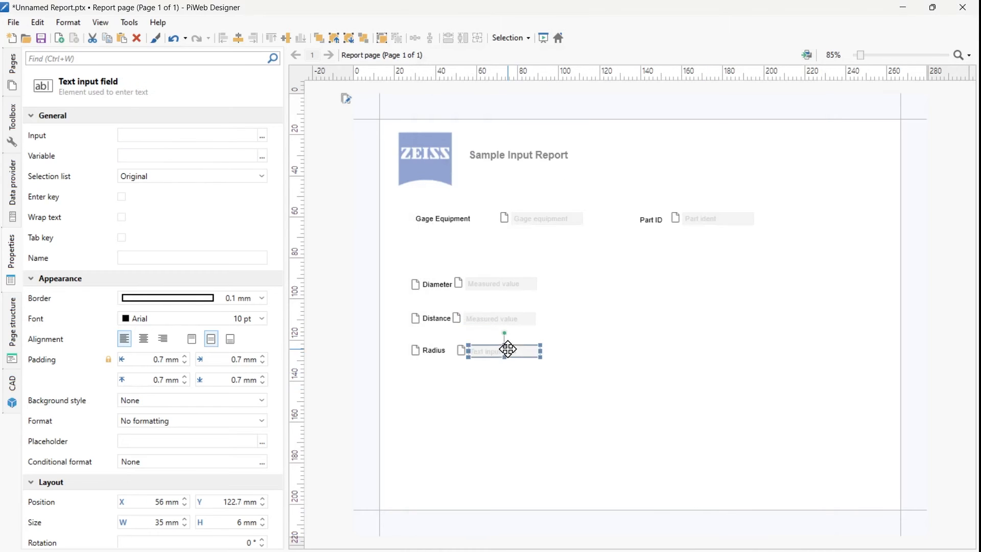
{"action": "left_click", "coordinate": [264, 158]}
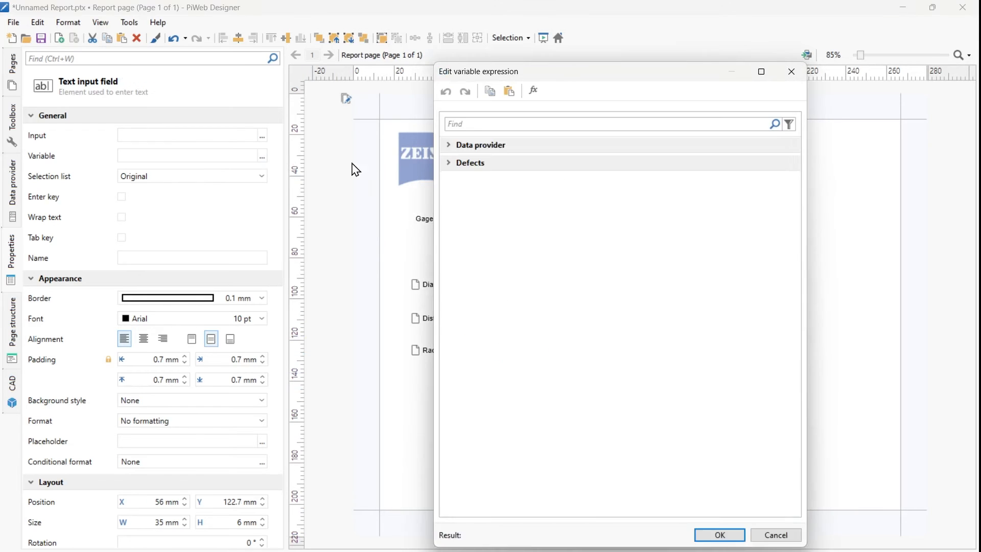
{"action": "left_click", "coordinate": [492, 147]}
{"action": "left_click", "coordinate": [523, 208]}
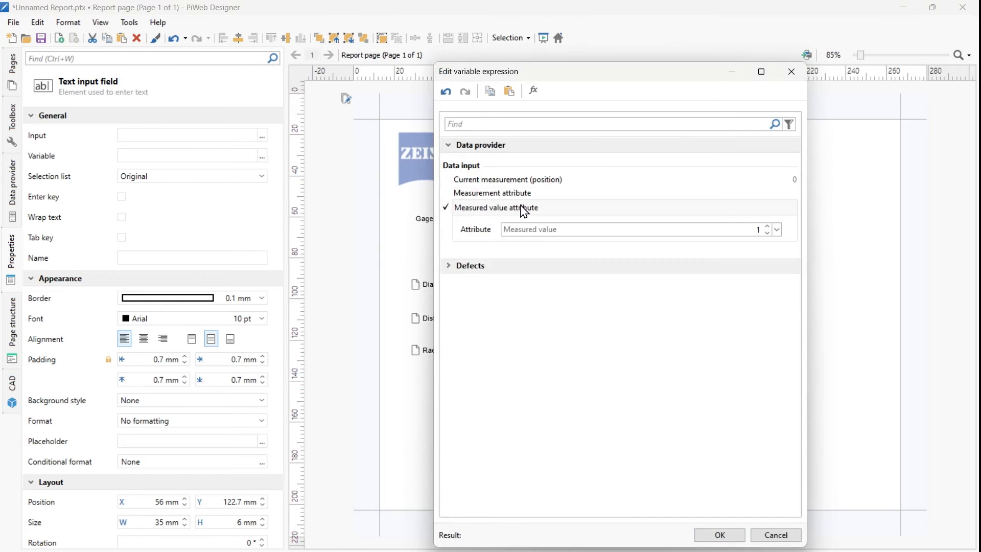
{"action": "left_click", "coordinate": [720, 534]}
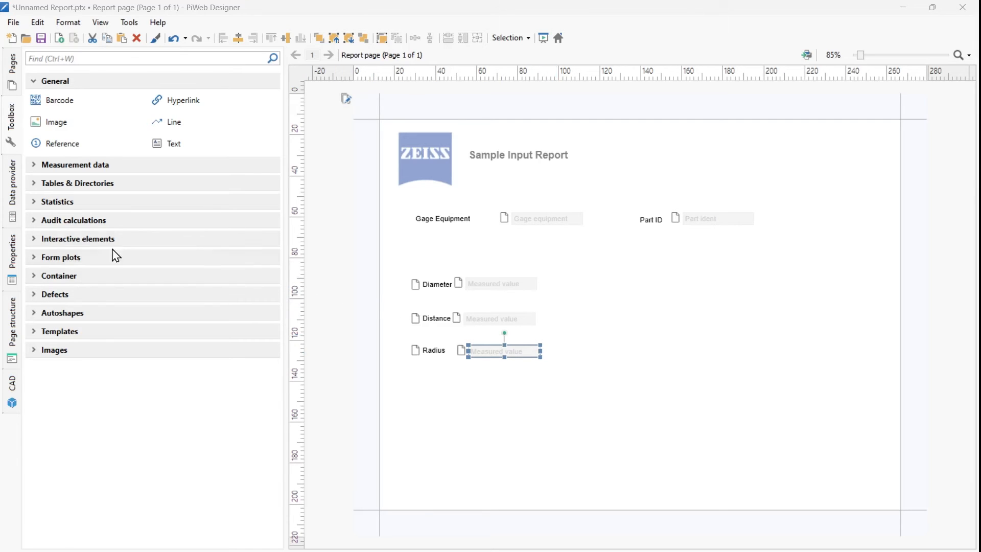
Place a button below the Radius row and label it New Entry
{"action": "left_click", "coordinate": [37, 238]}
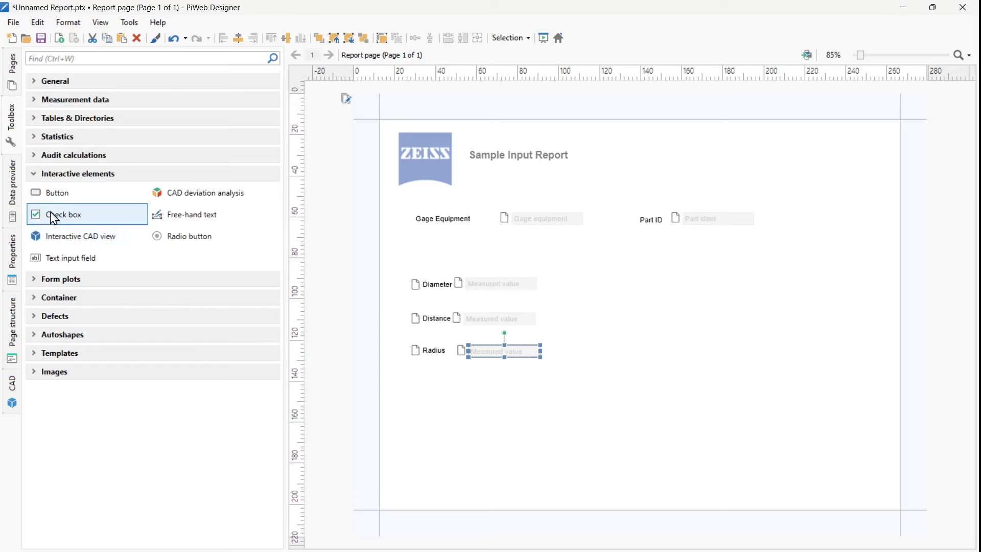
{"action": "left_click_drag", "start_coordinate": [60, 197], "coordinate": [431, 390]}
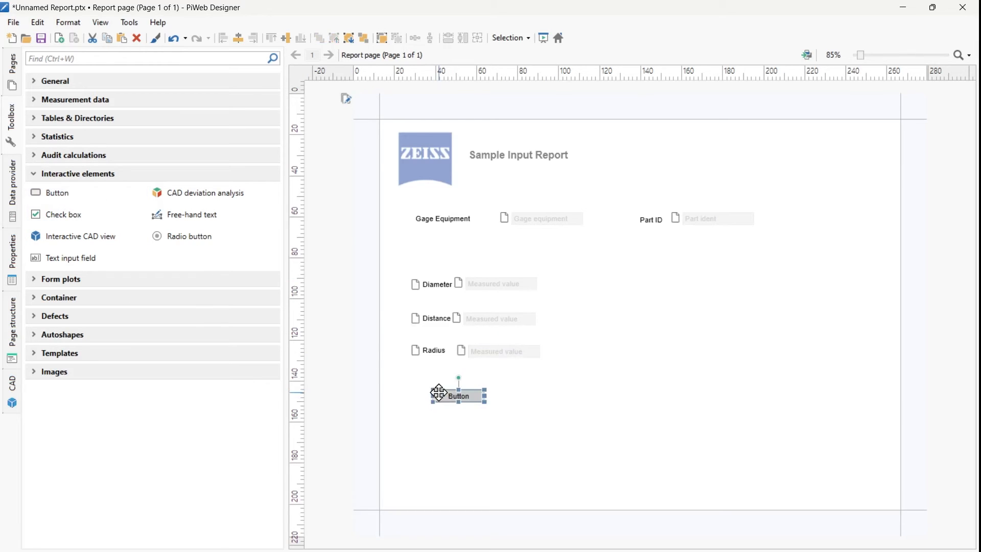
{"action": "double_click", "coordinate": [469, 397]}
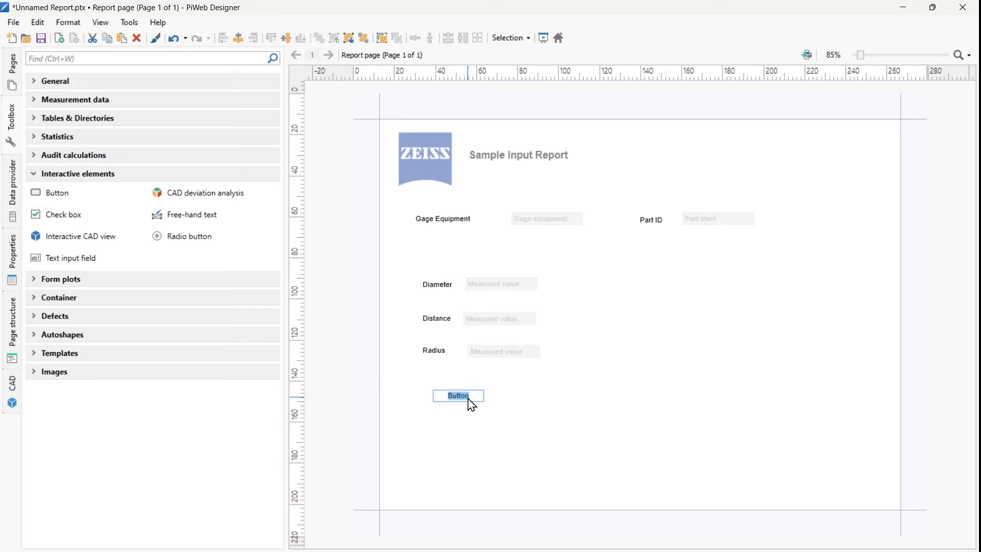
{"action": "type", "text": "New Entry"}
{"action": "left_click", "coordinate": [519, 405]}
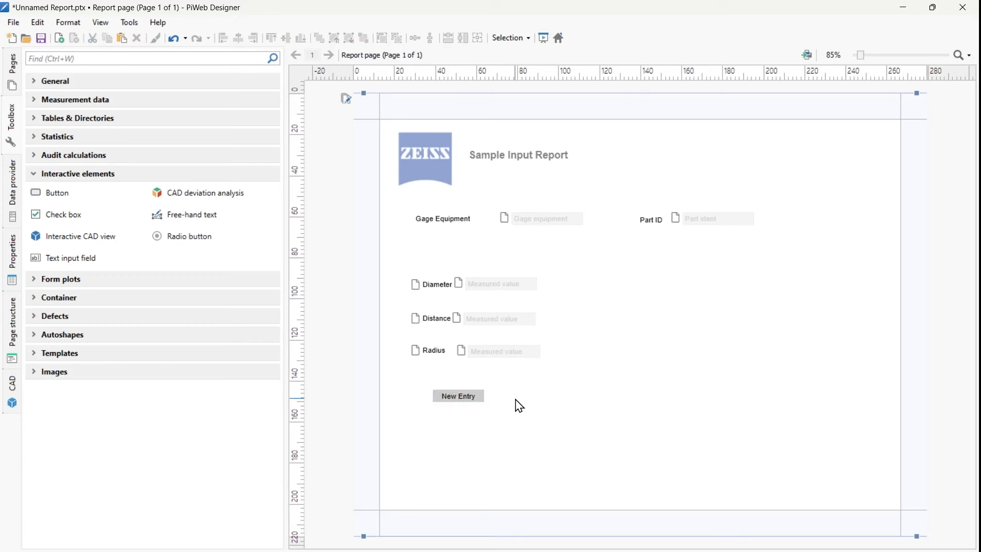
Give the New Entry button a Measured data input hyperlink action that creates a new measurement
{"action": "right_click", "coordinate": [475, 404]}
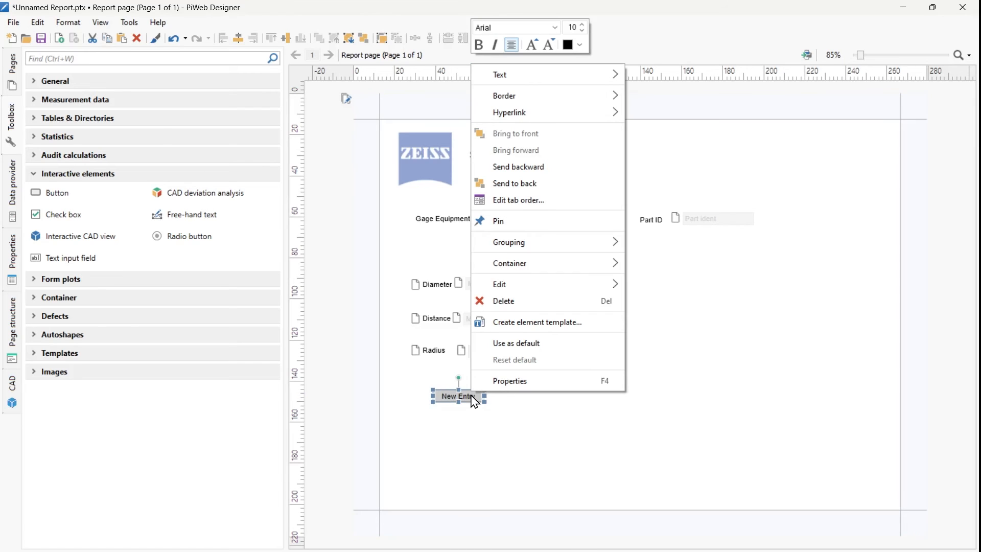
{"action": "mouse_move", "coordinate": [565, 117]}
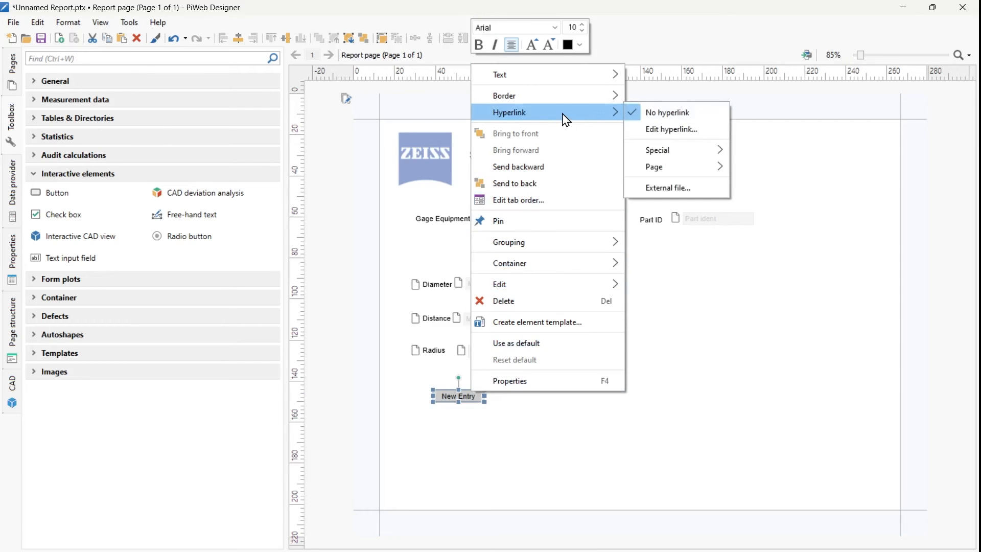
{"action": "left_click", "coordinate": [659, 130]}
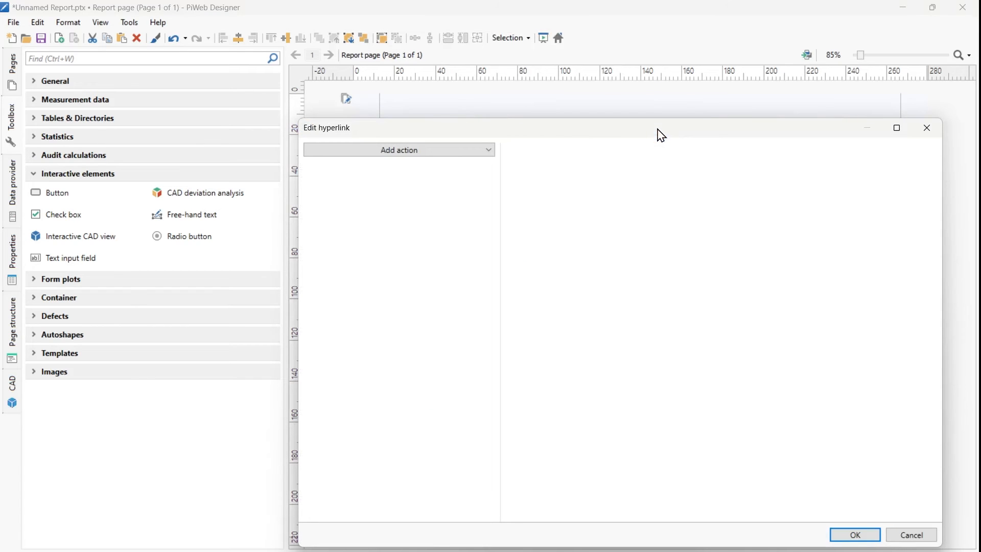
{"action": "left_click", "coordinate": [491, 150]}
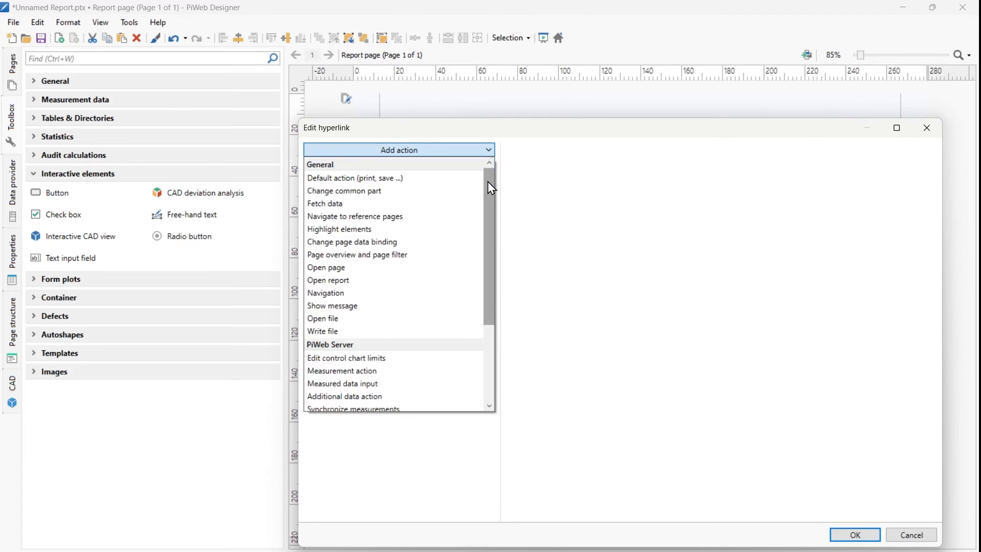
{"action": "left_click_drag", "start_coordinate": [487, 182], "coordinate": [482, 236]}
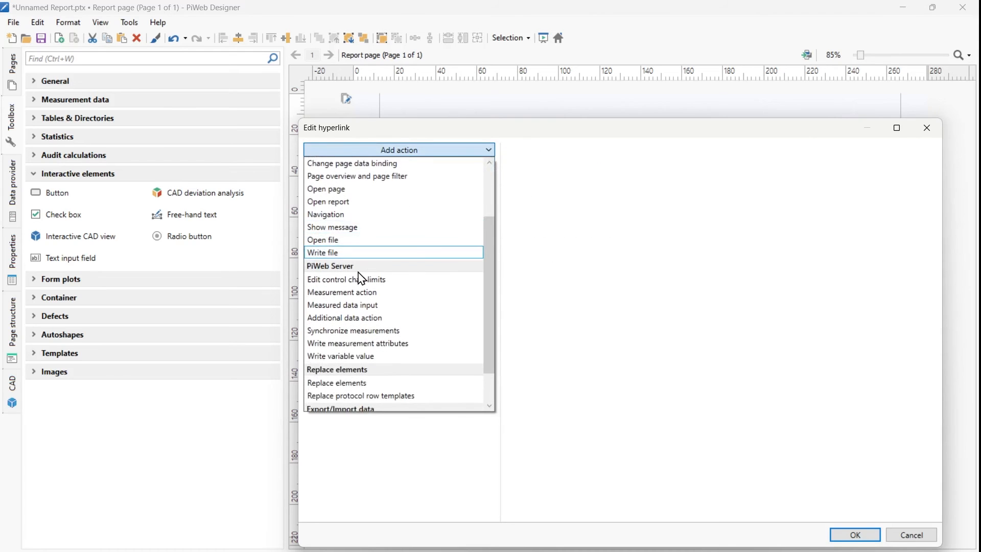
{"action": "left_click", "coordinate": [364, 306]}
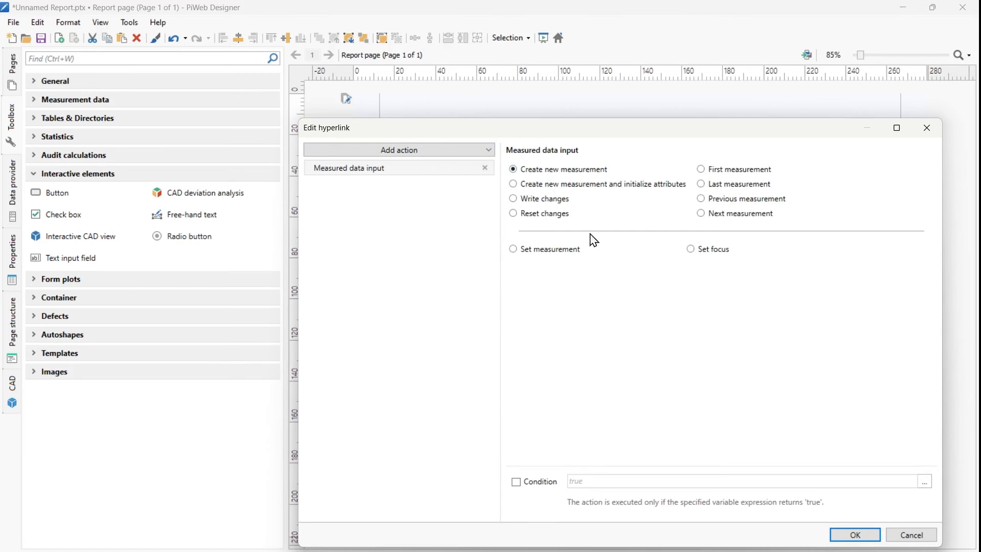
{"action": "left_click", "coordinate": [855, 535]}
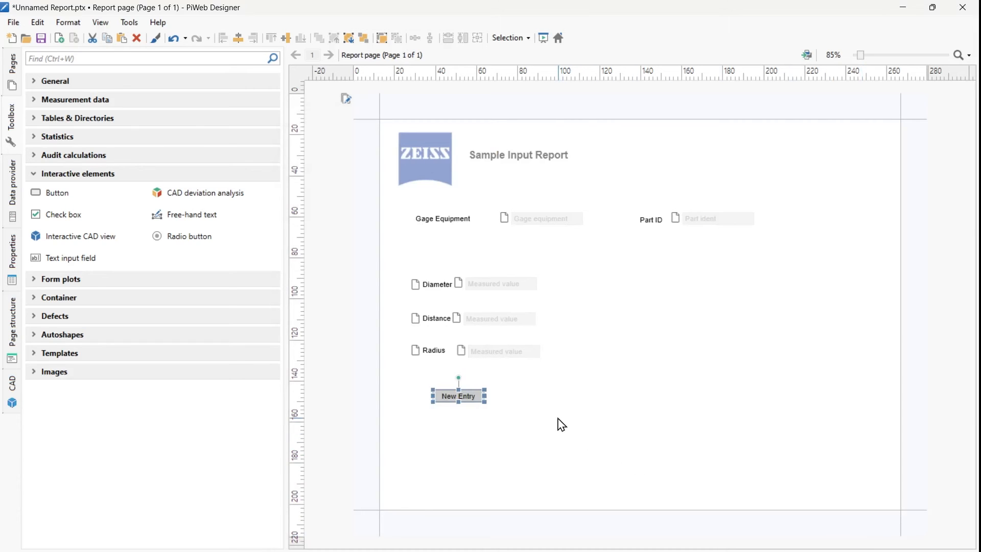
Nudge the New Entry button slightly to the right, place a copy beside it and label the copy Save
{"action": "key", "text": "Right"}
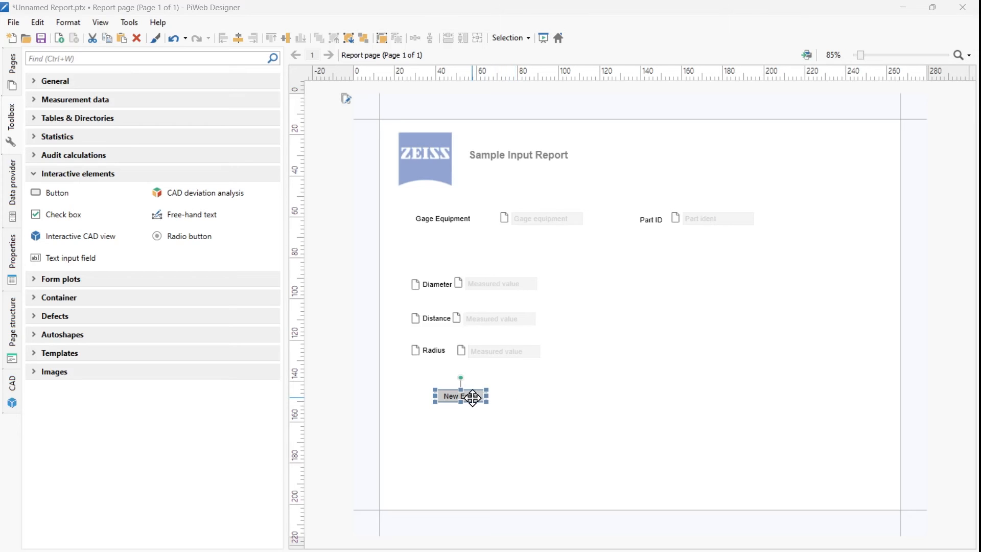
{"action": "left_click_drag", "start_coordinate": [472, 397], "coordinate": [544, 409]}
{"action": "double_click", "coordinate": [535, 398]}
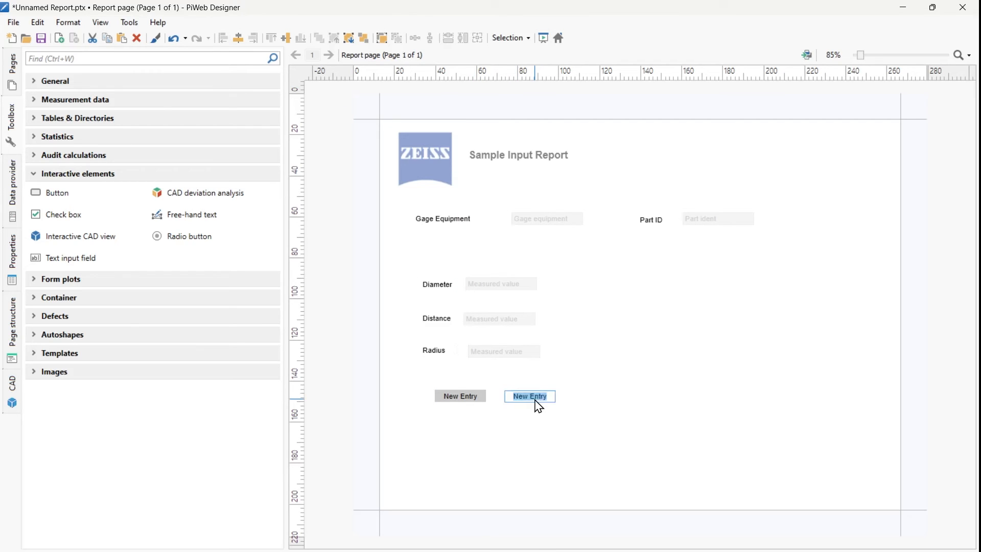
{"action": "type", "text": "Save"}
{"action": "left_click", "coordinate": [545, 421]}
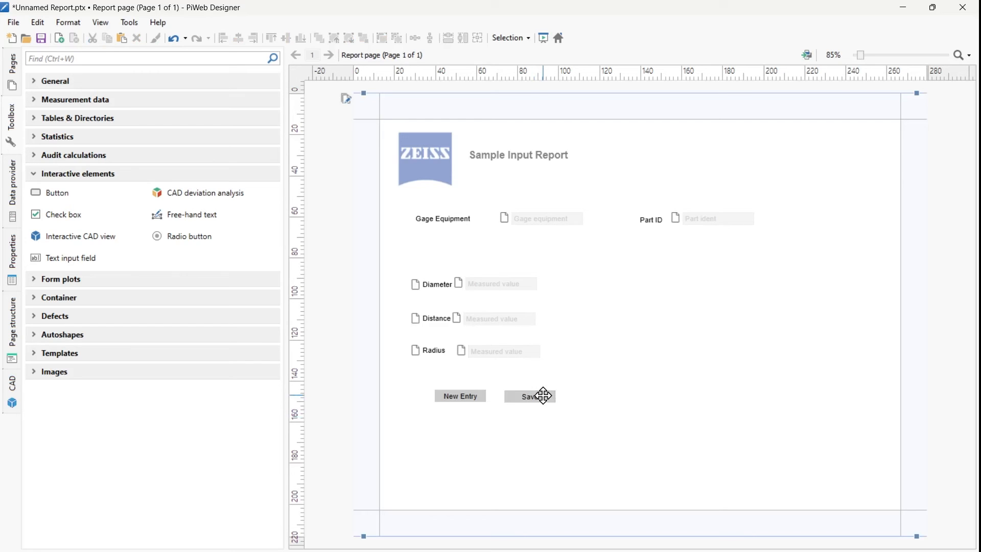
Change the Save button's Measured data input hyperlink action to Write changes
{"action": "right_click", "coordinate": [543, 396]}
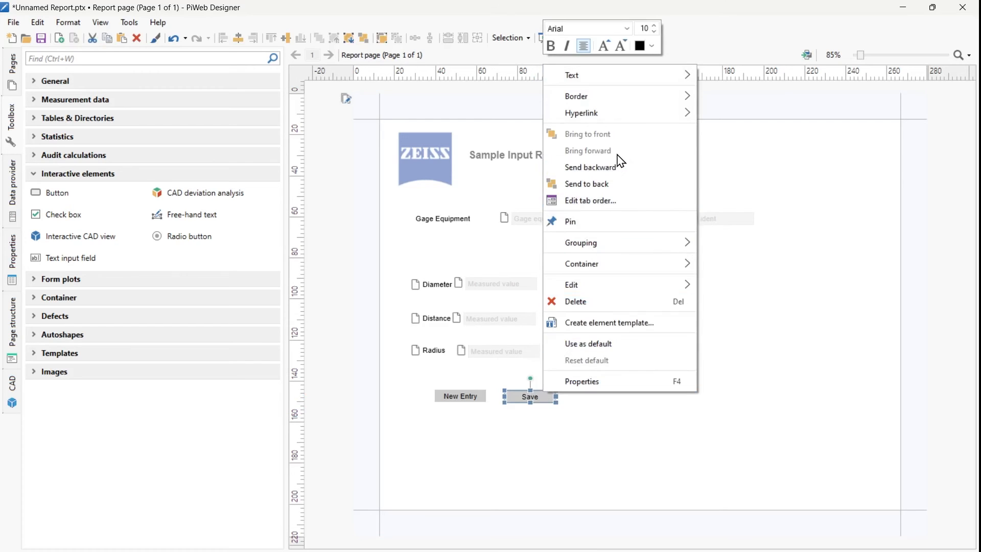
{"action": "mouse_move", "coordinate": [626, 121]}
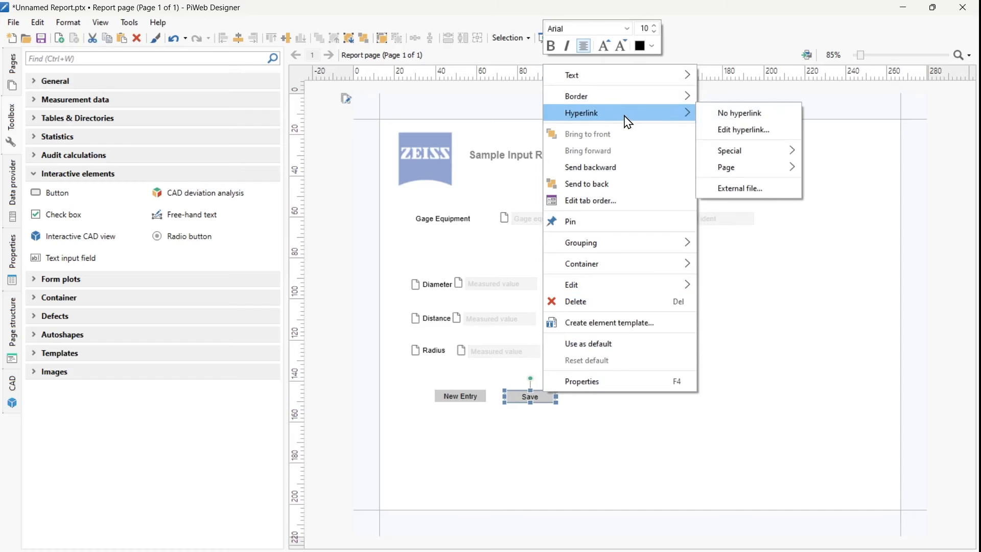
{"action": "left_click", "coordinate": [755, 131]}
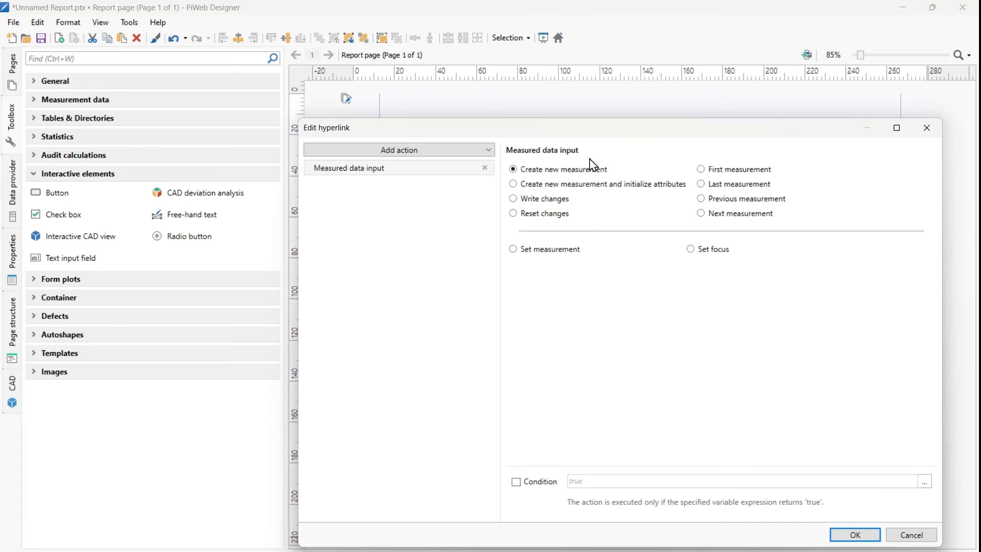
{"action": "left_click", "coordinate": [543, 205]}
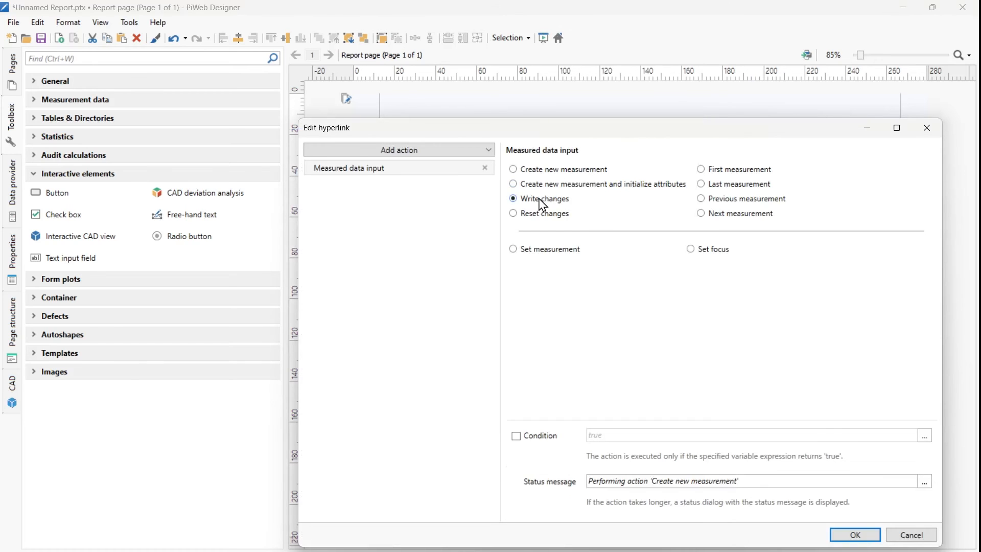
{"action": "left_click", "coordinate": [840, 544]}
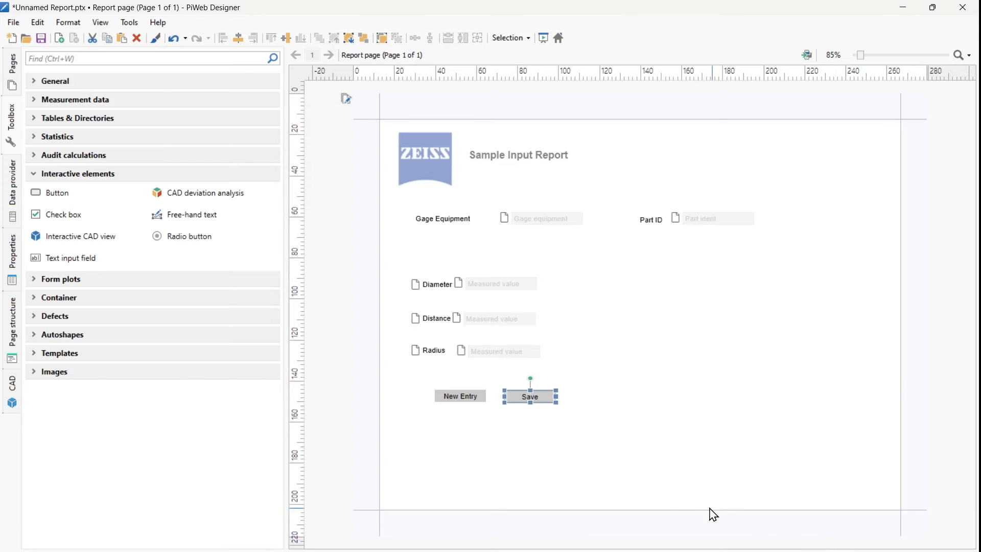
{"action": "left_click", "coordinate": [483, 421]}
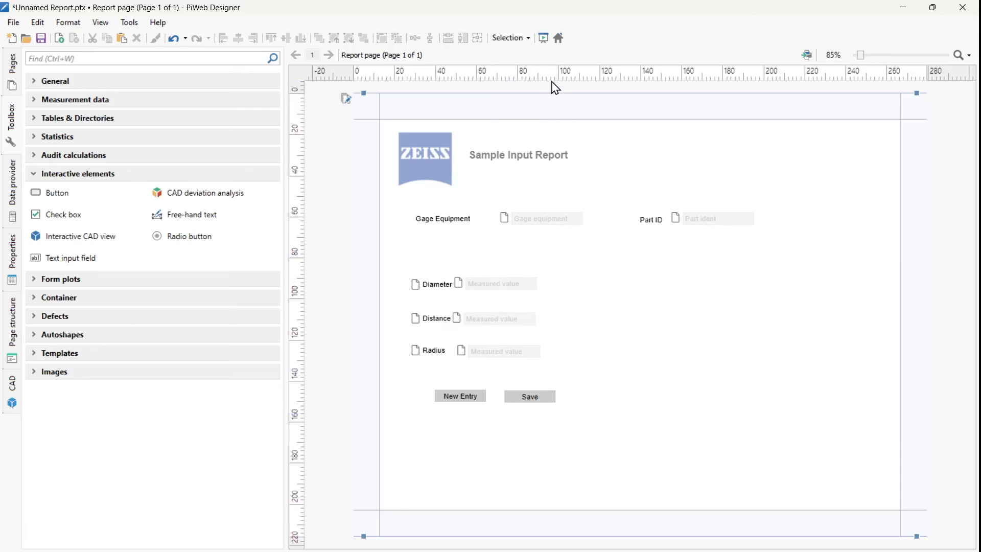
Preview the report in PiWeb Monitor and start a new entry with the Part ID ABC123
{"action": "left_click", "coordinate": [545, 39]}
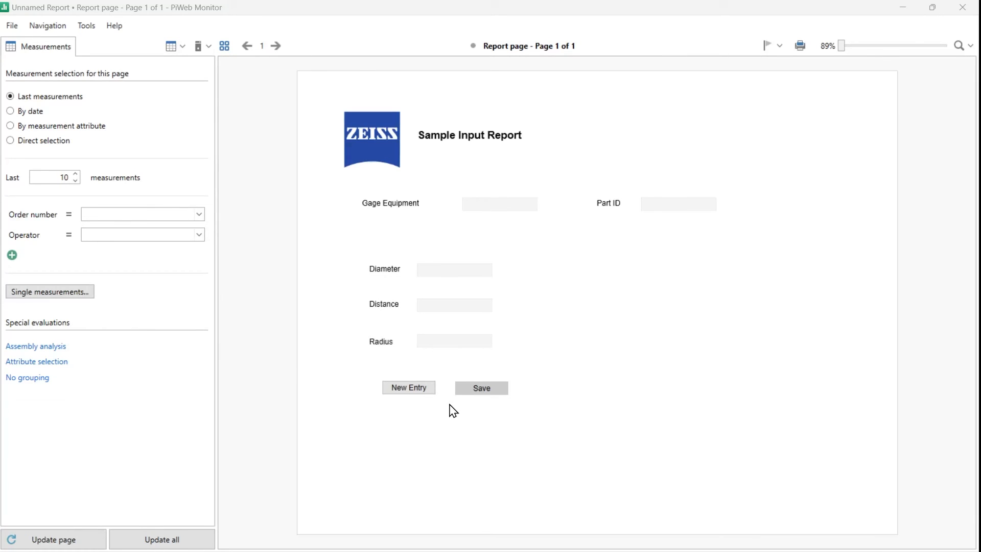
{"action": "left_click", "coordinate": [410, 391]}
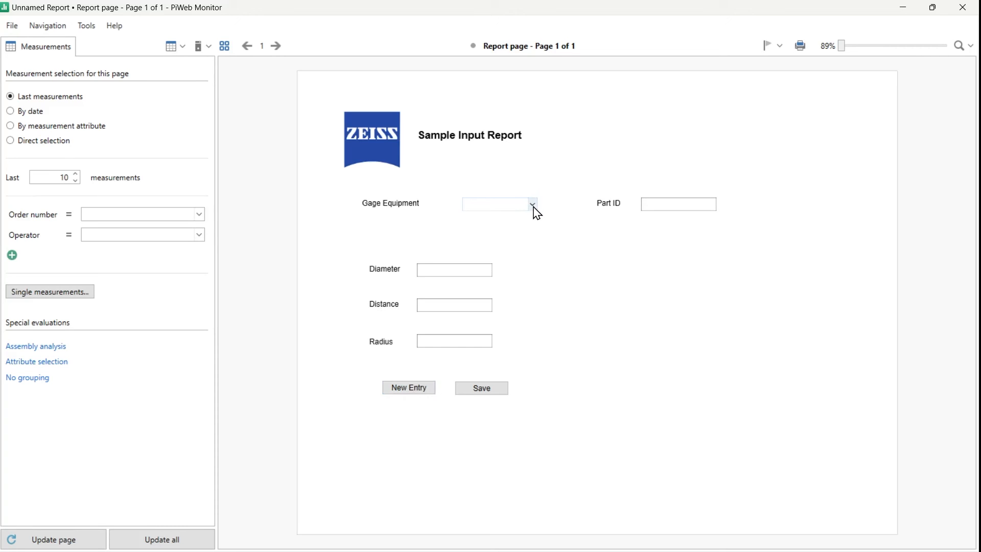
{"action": "left_click", "coordinate": [667, 206]}
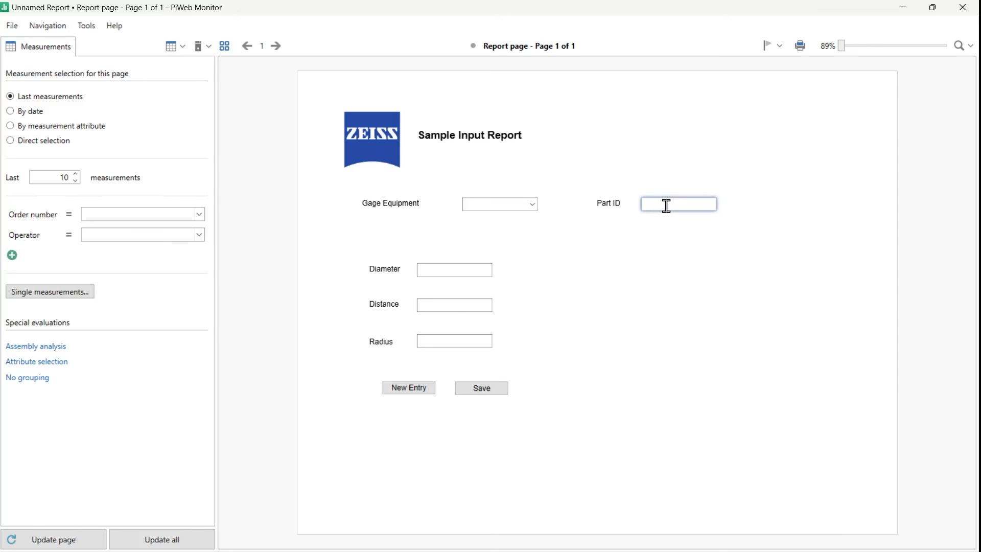
{"action": "type", "text": "ABC123"}
{"action": "left_click", "coordinate": [532, 204]}
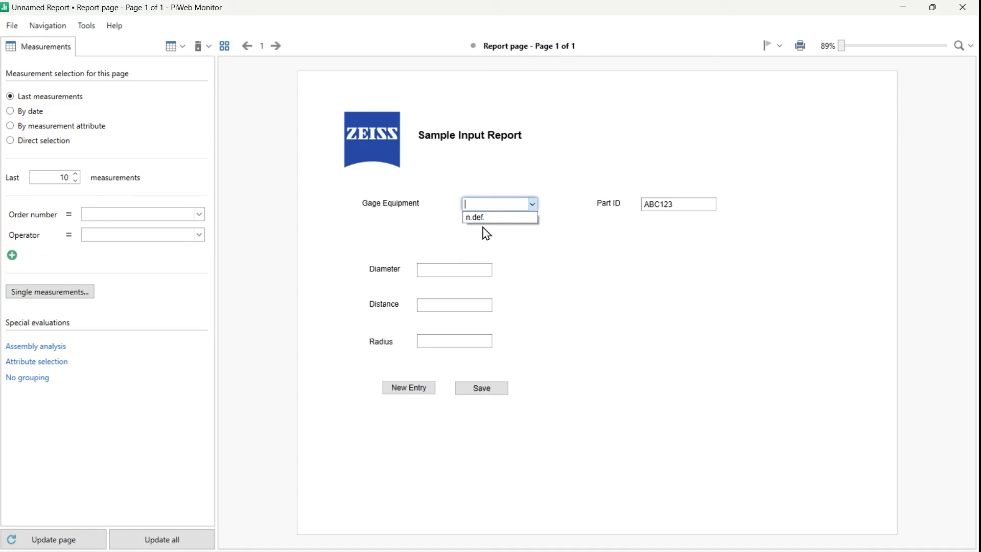
Enter Diameter 3.24, Distance 2.6 and Radius 0.01 in the sample report and save the entry
{"action": "left_click", "coordinate": [450, 270]}
{"action": "left_click", "coordinate": [450, 270]}
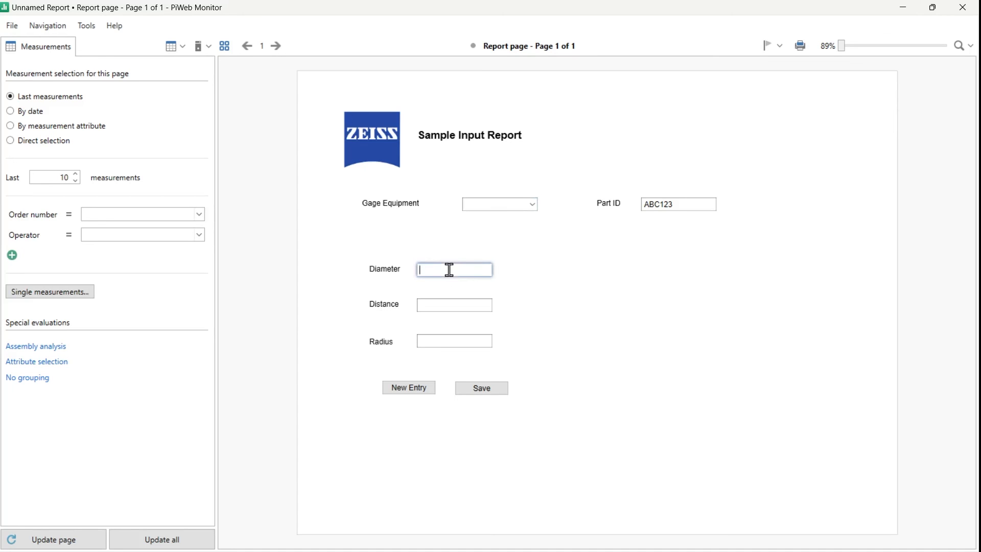
{"action": "type", "text": "3.24"}
{"action": "left_click", "coordinate": [444, 305]}
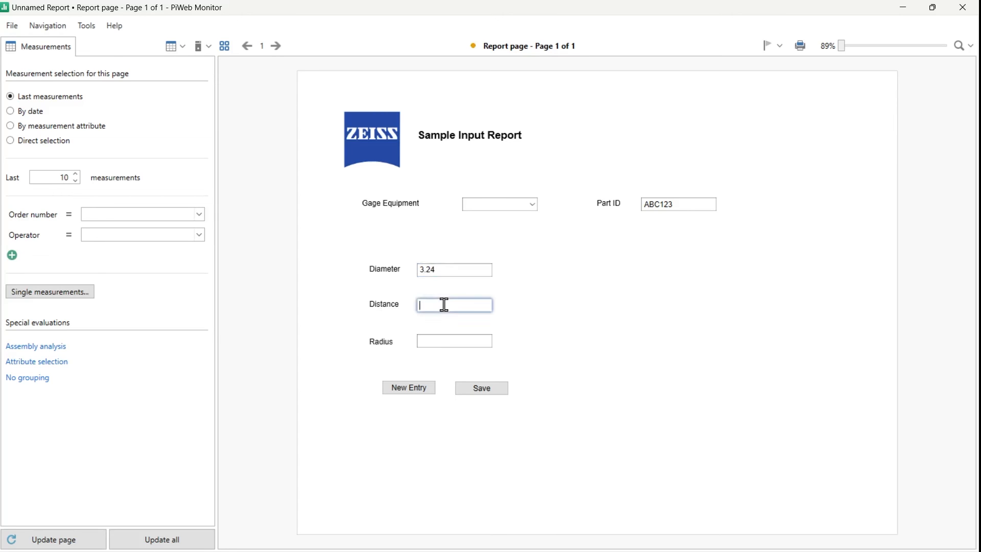
{"action": "type", "text": "2.6"}
{"action": "left_click", "coordinate": [441, 341]}
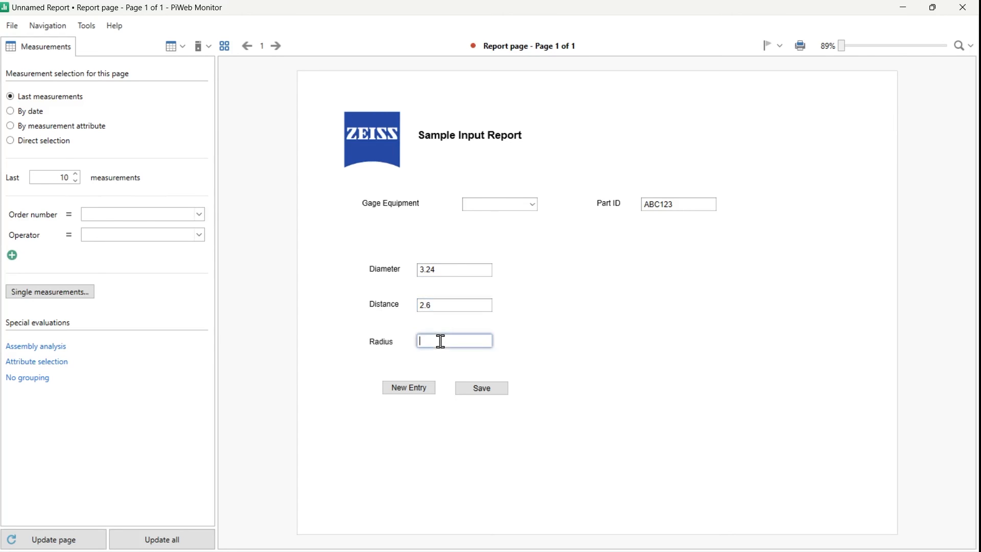
{"action": "type", "text": "0.01"}
{"action": "left_click", "coordinate": [477, 390]}
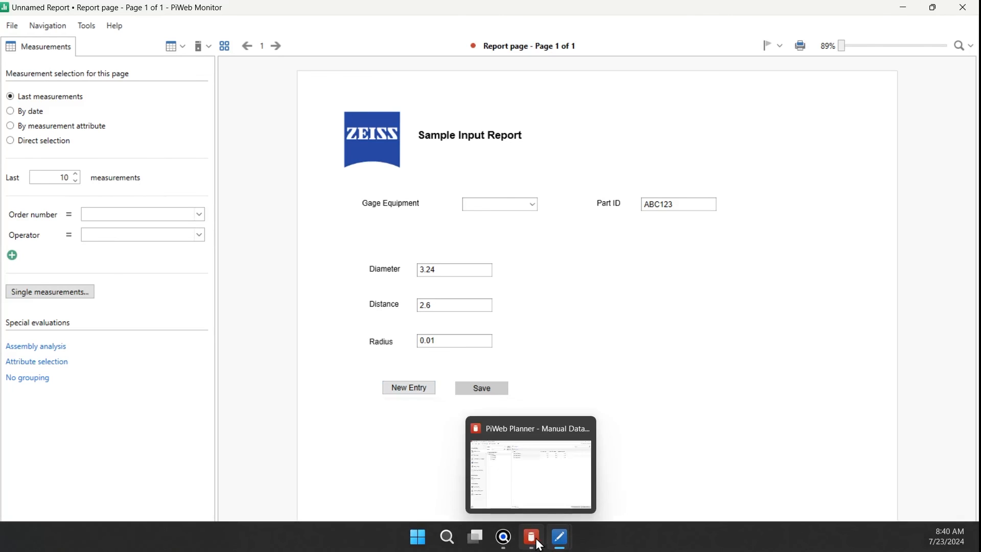
Switch to PiWeb Planner and view the measurements stored for Test Part
{"action": "left_click", "coordinate": [532, 538]}
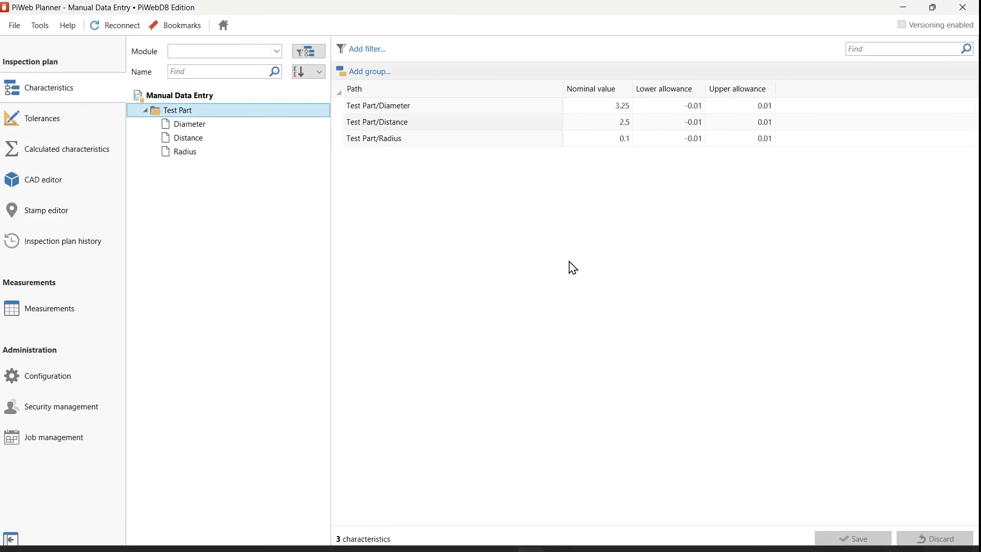
{"action": "left_click", "coordinate": [53, 311]}
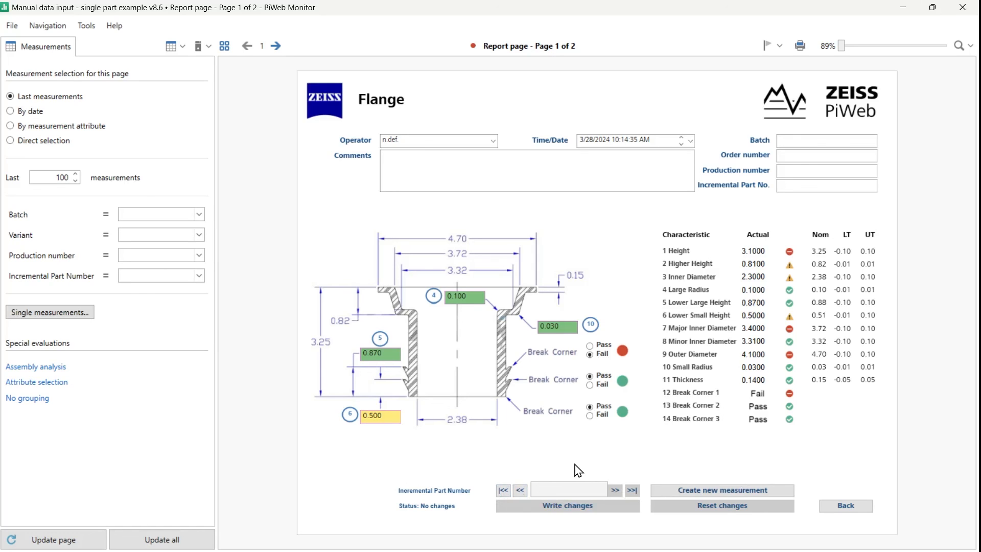
Create a new measurement in the Flange example report and choose the third numbered operator for it
{"action": "left_click", "coordinate": [690, 492]}
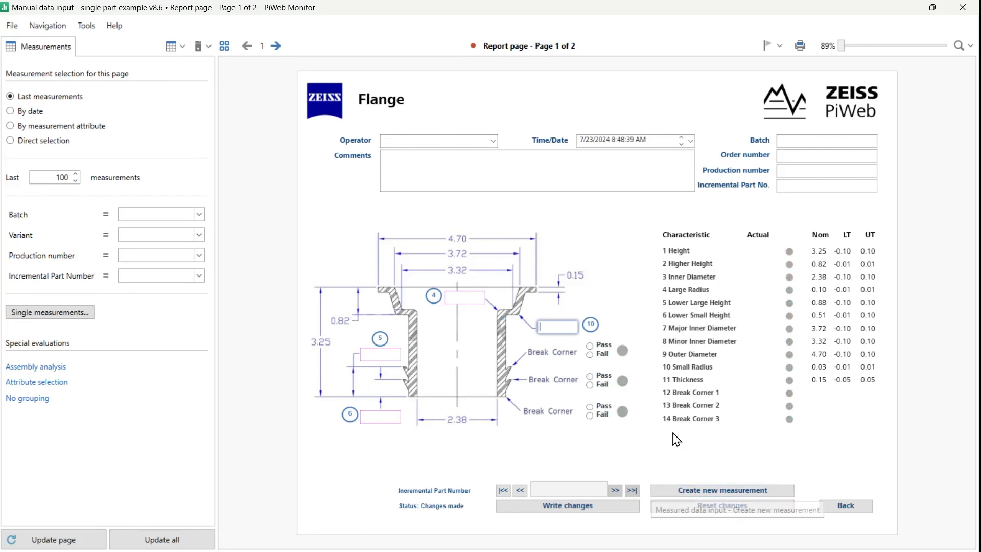
{"action": "left_click", "coordinate": [494, 142]}
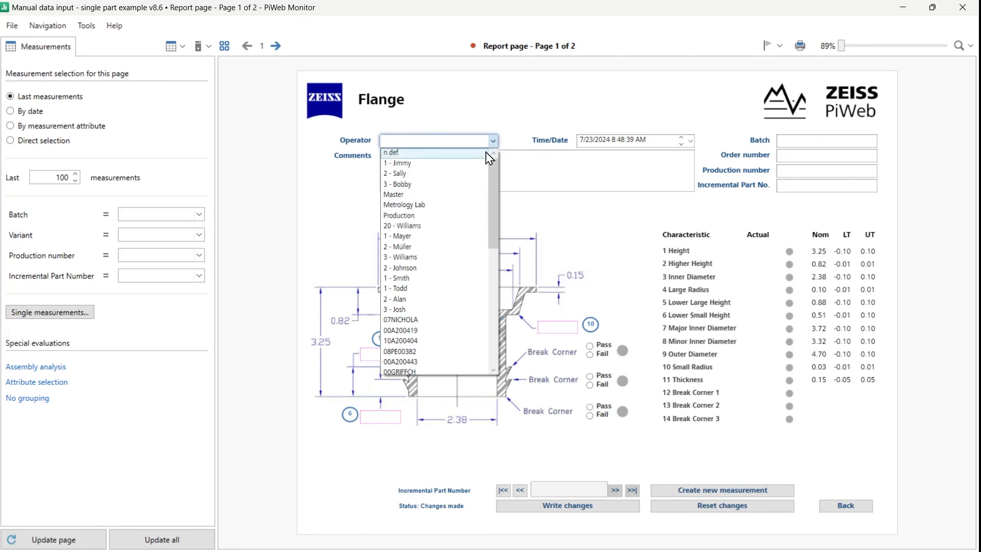
{"action": "left_click", "coordinate": [485, 183]}
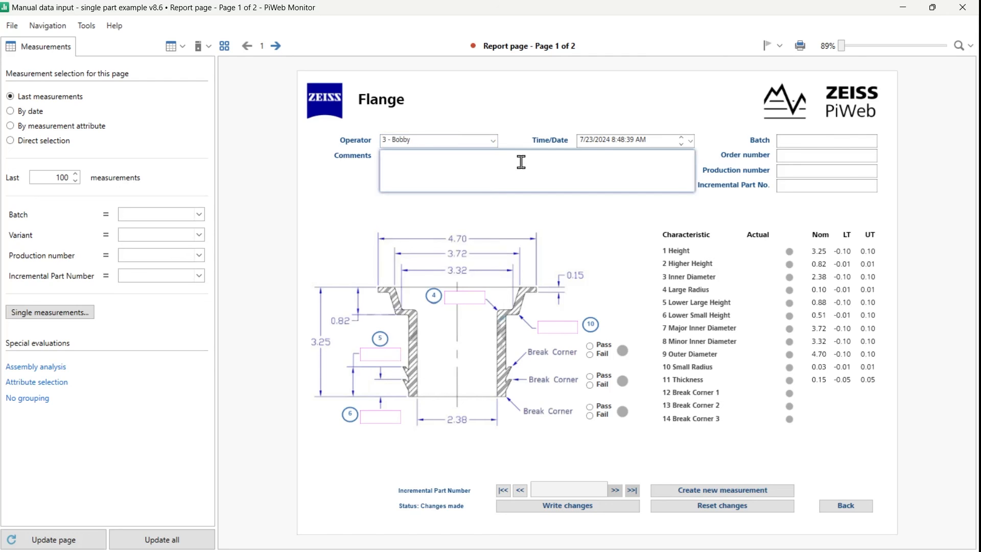
Fill in the Flange measurement's header with batch 123, the order number, production number abc123 and incremental part number 362
{"action": "left_click", "coordinate": [817, 140]}
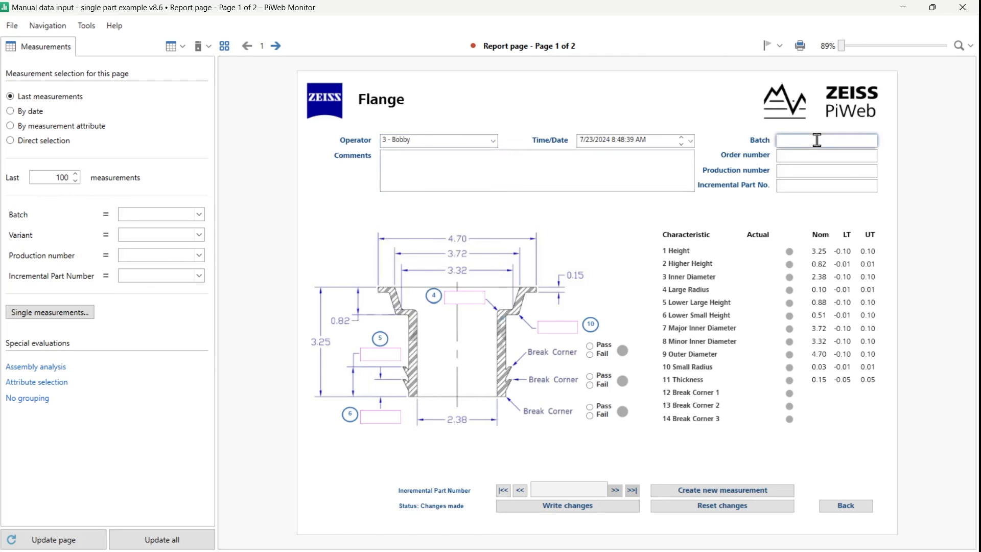
{"action": "type", "text": "123"}
{"action": "left_click", "coordinate": [821, 155]}
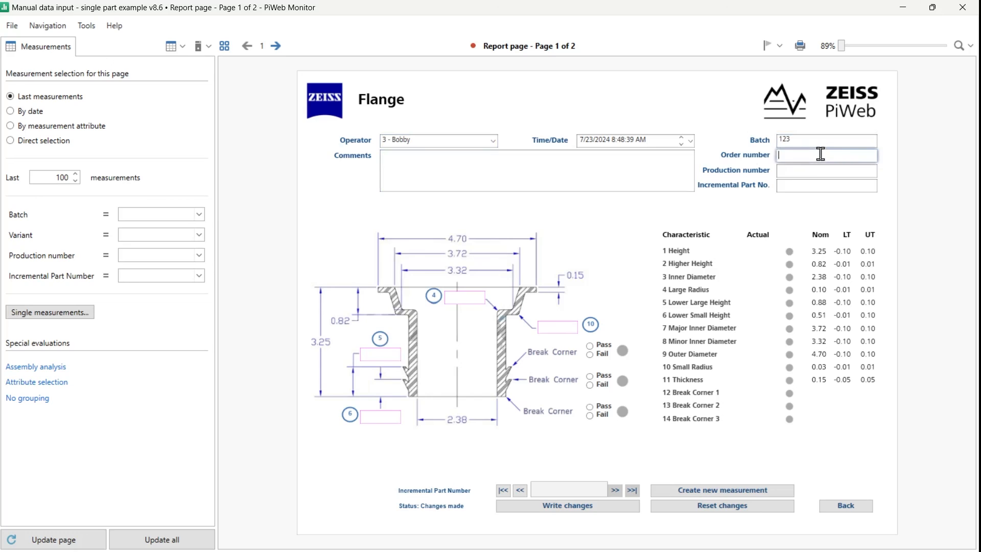
{"action": "type", "text": "Order"}
{"action": "left_click", "coordinate": [824, 172]}
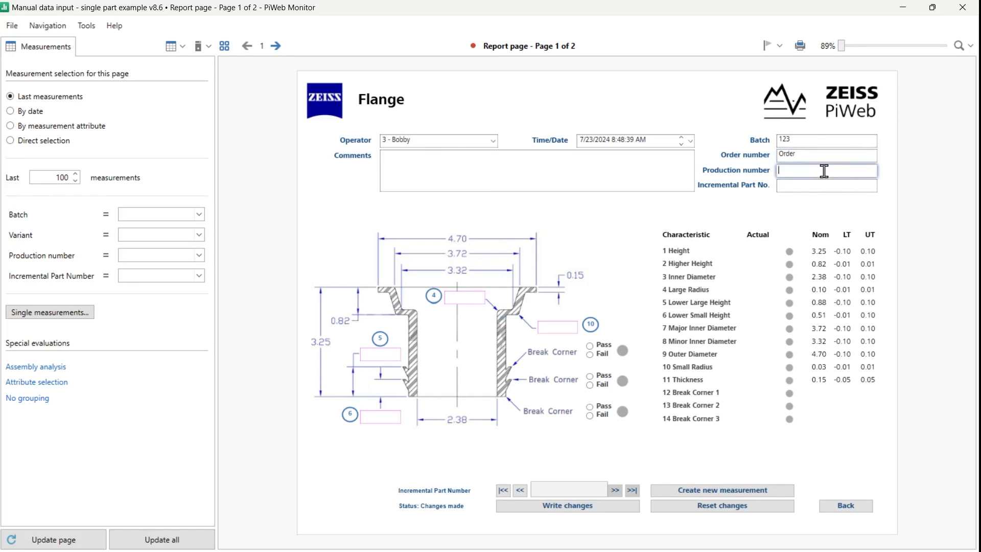
{"action": "type", "text": "abc123"}
{"action": "left_click", "coordinate": [826, 185]}
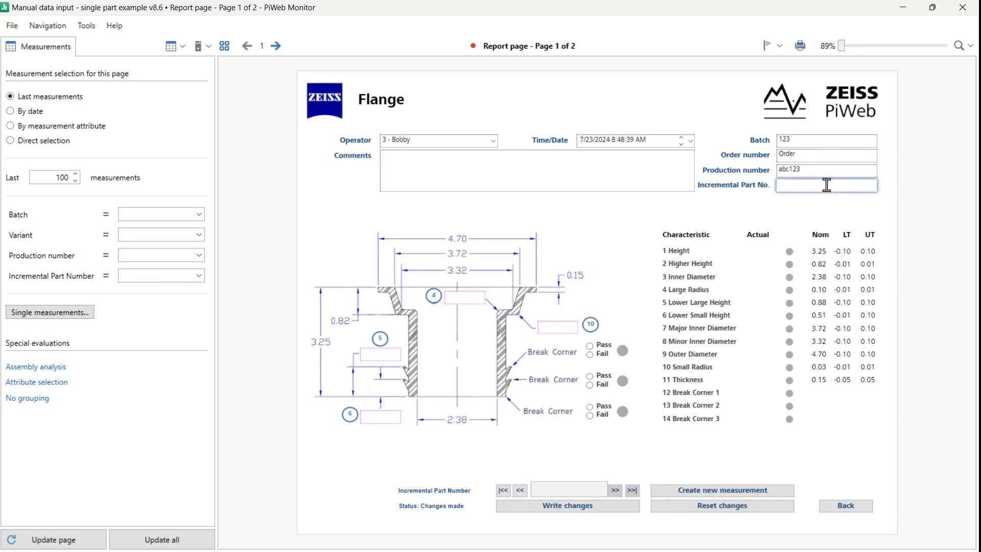
{"action": "type", "text": "362"}
Enter 0.1 for the Large Radius, rate Break Corners 1 and 2 as Pass and Break Corner 3 as Fail
{"action": "left_click", "coordinate": [455, 299]}
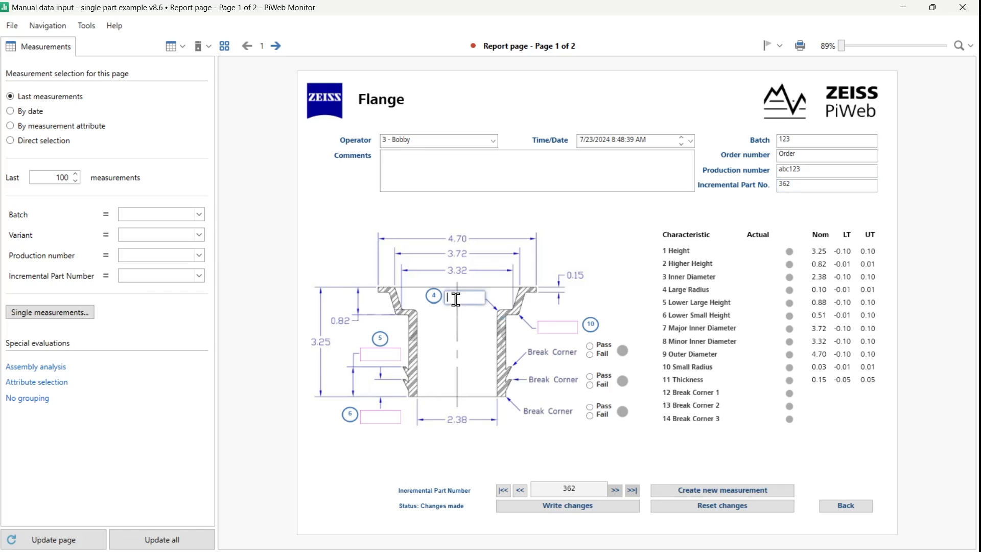
{"action": "type", "text": "0.1"}
{"action": "left_click", "coordinate": [590, 346]}
{"action": "left_click", "coordinate": [590, 376]}
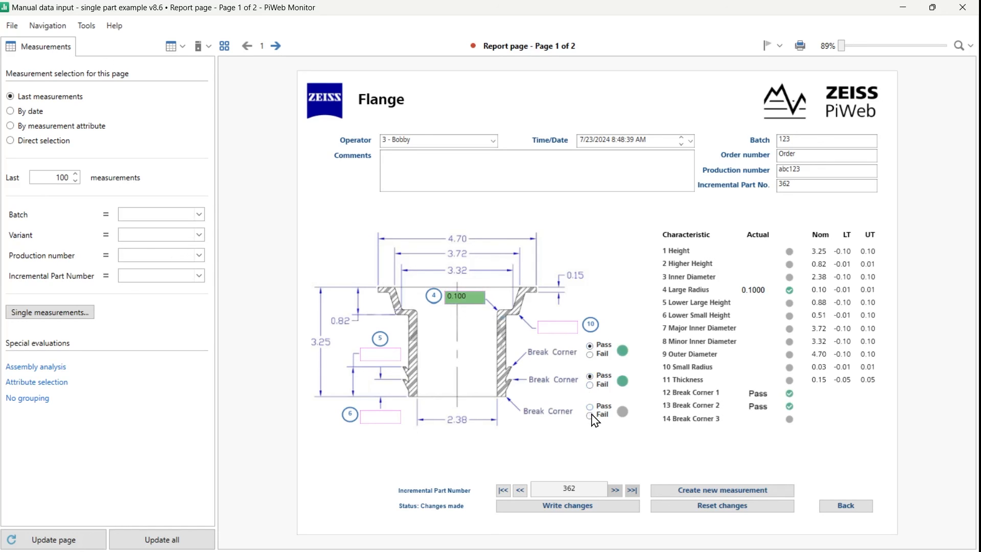
{"action": "left_click", "coordinate": [591, 415]}
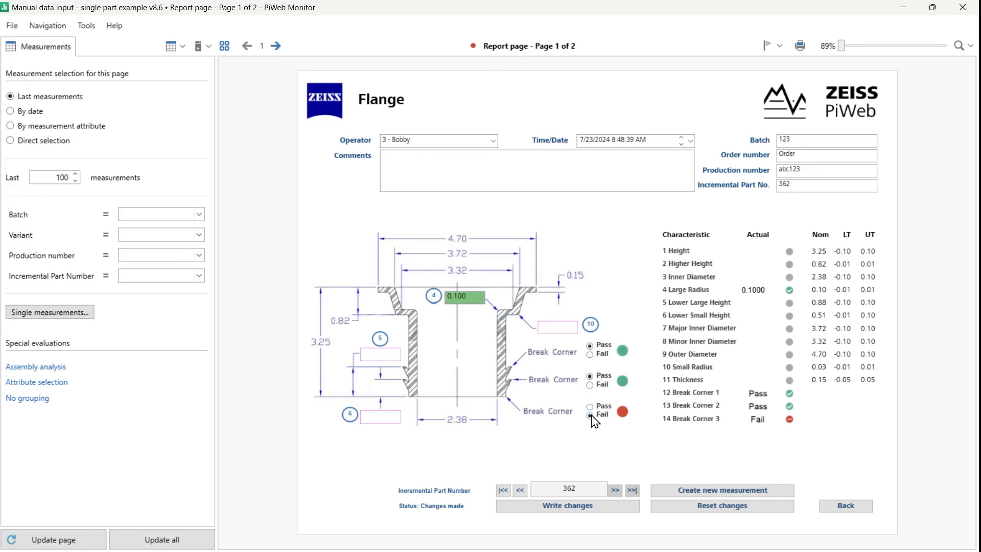